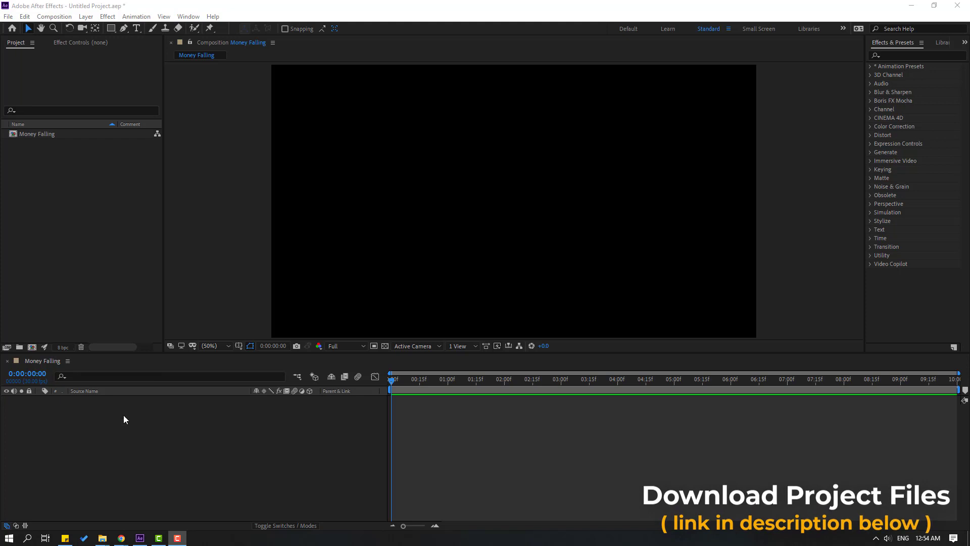
# - Create a new solid layer named E3D in the Money Falling composition
pyautogui.rightClick(111, 434)
pyautogui.moveTo(165, 326)
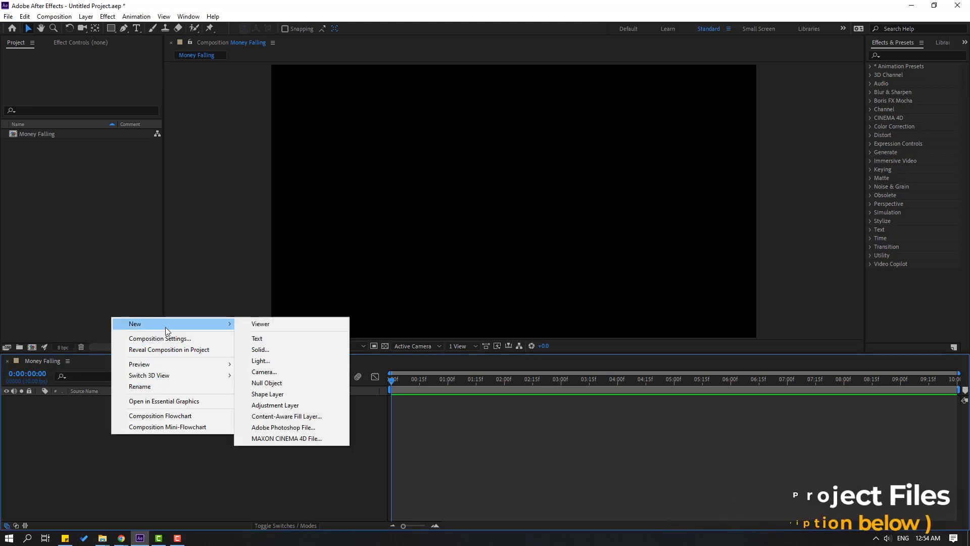
pyautogui.click(273, 350)
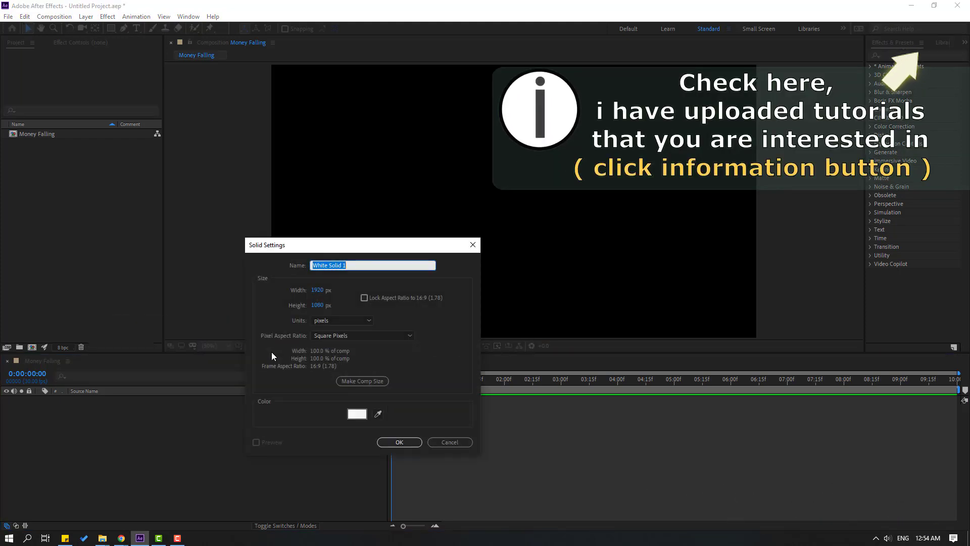
pyautogui.write('E3')
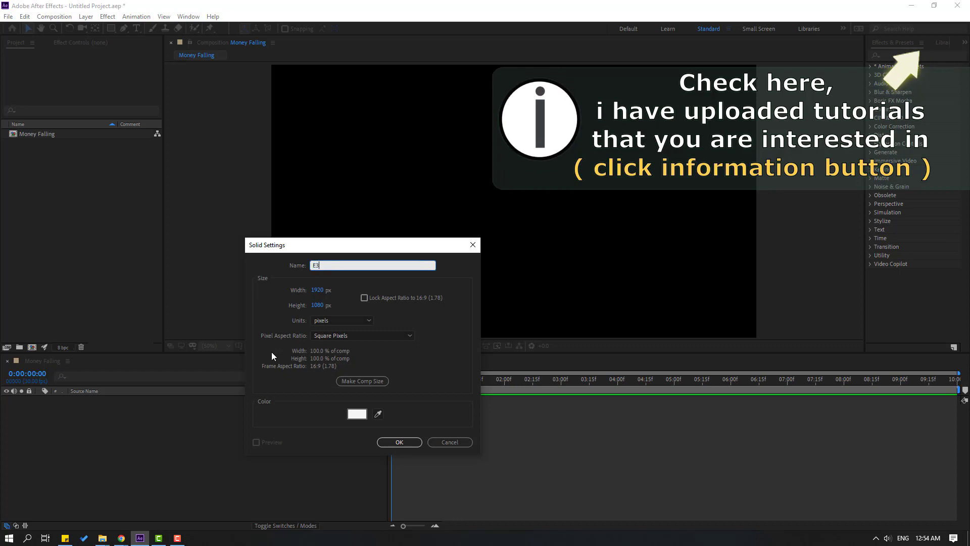
pyautogui.write('D')
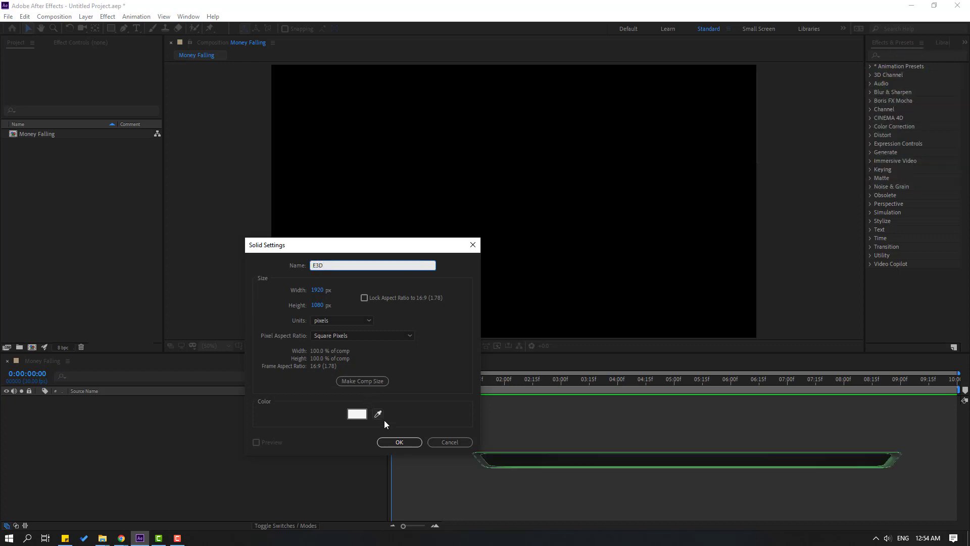
pyautogui.click(397, 442)
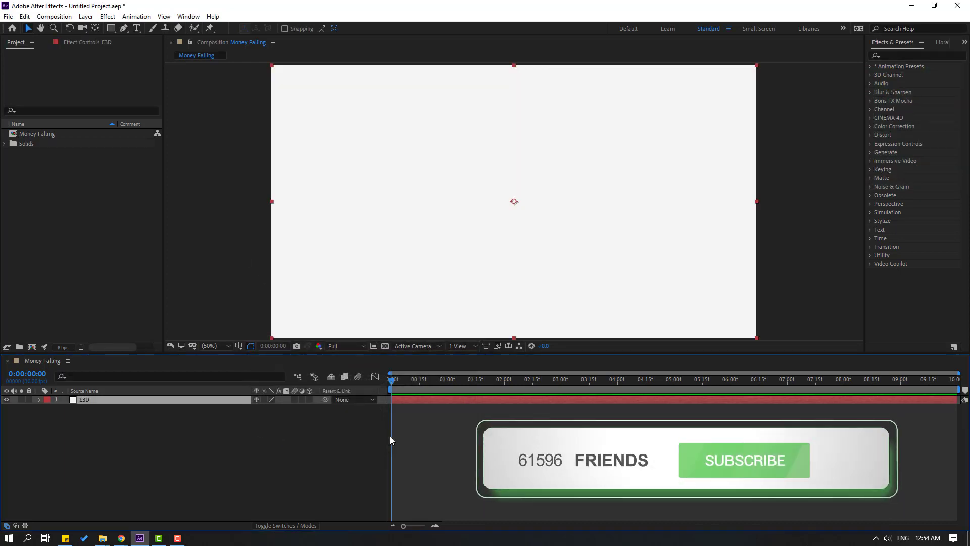
# - Apply the Video Copilot Element effect to the E3D solid
pyautogui.click(107, 17)
pyautogui.moveTo(150, 311)
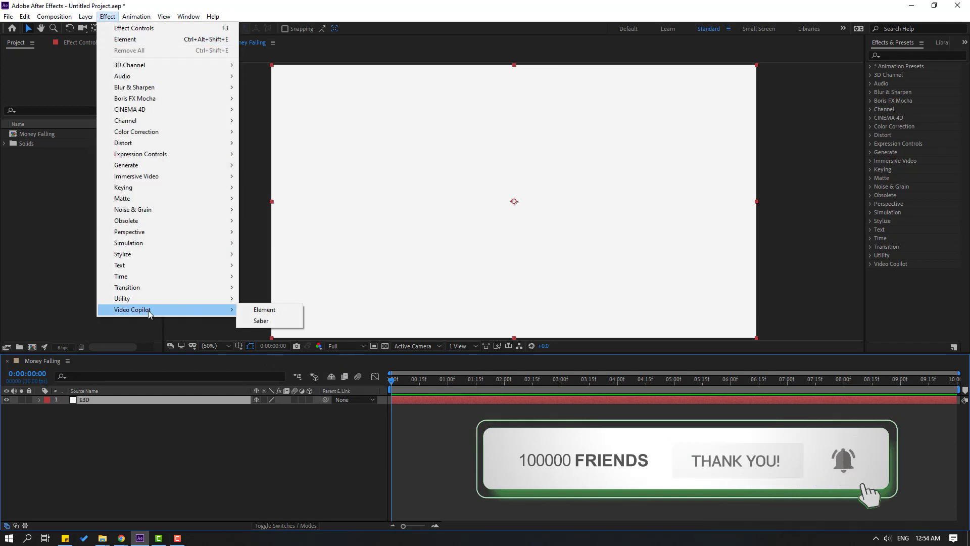
pyautogui.click(264, 309)
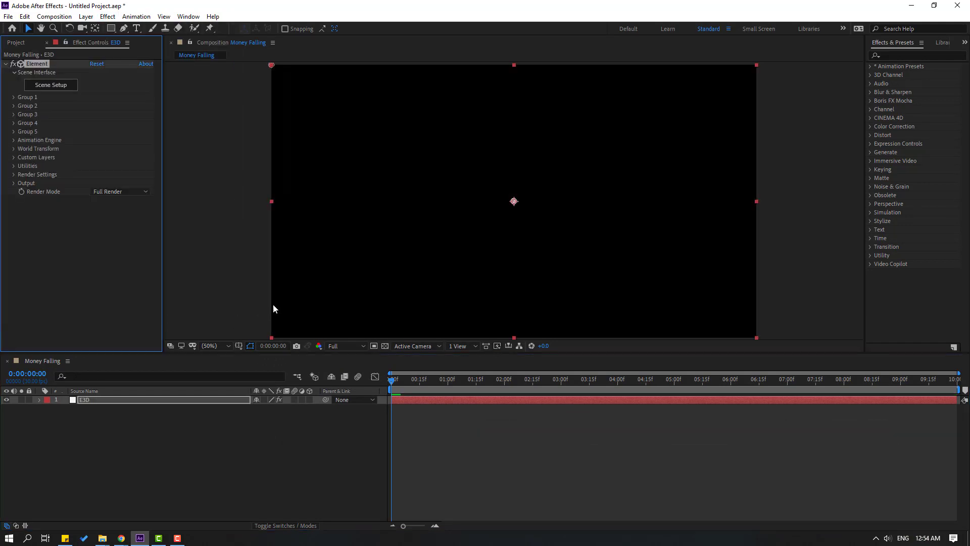
# - Import money_3d.obj from the 3D folder into Element's scene and select its Material_1
pyautogui.click(51, 85)
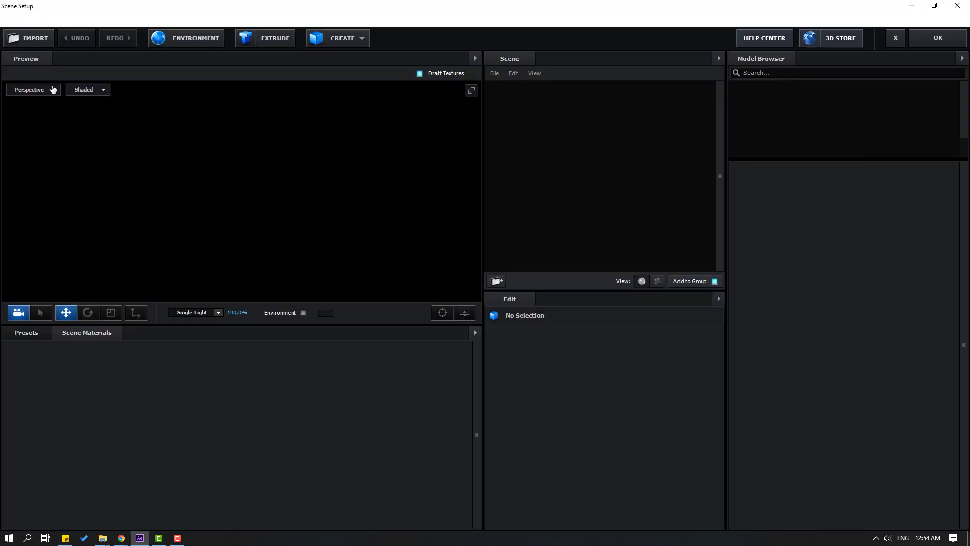
pyautogui.click(37, 42)
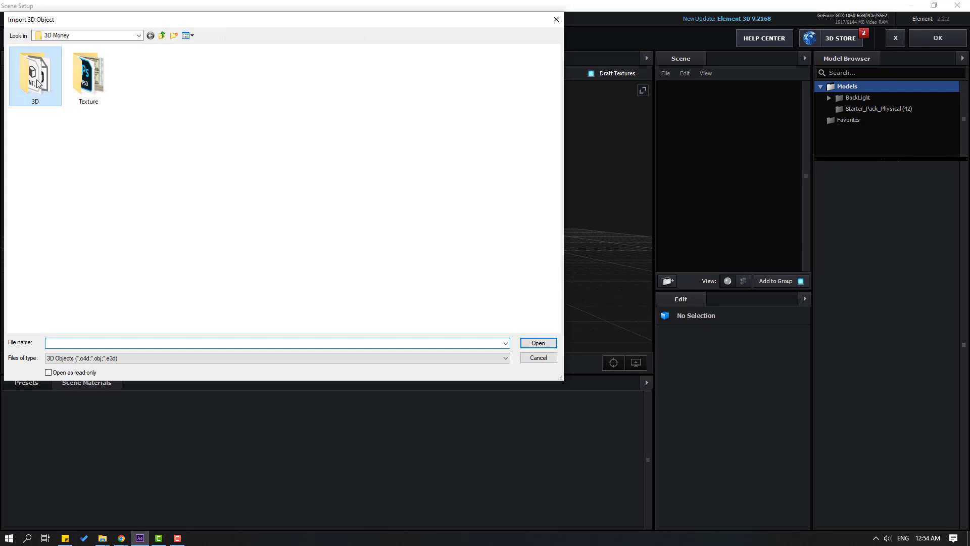
pyautogui.doubleClick(38, 83)
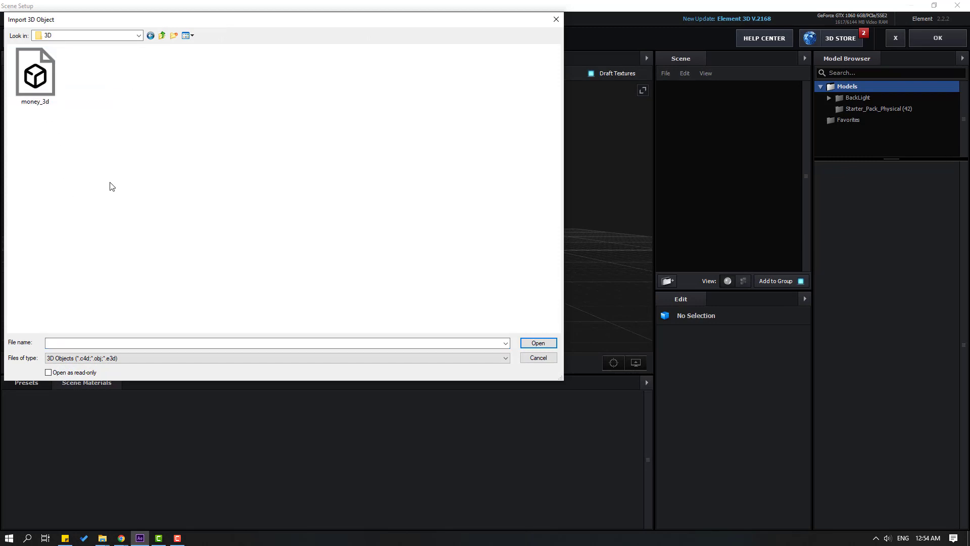
pyautogui.click(36, 82)
pyautogui.click(538, 343)
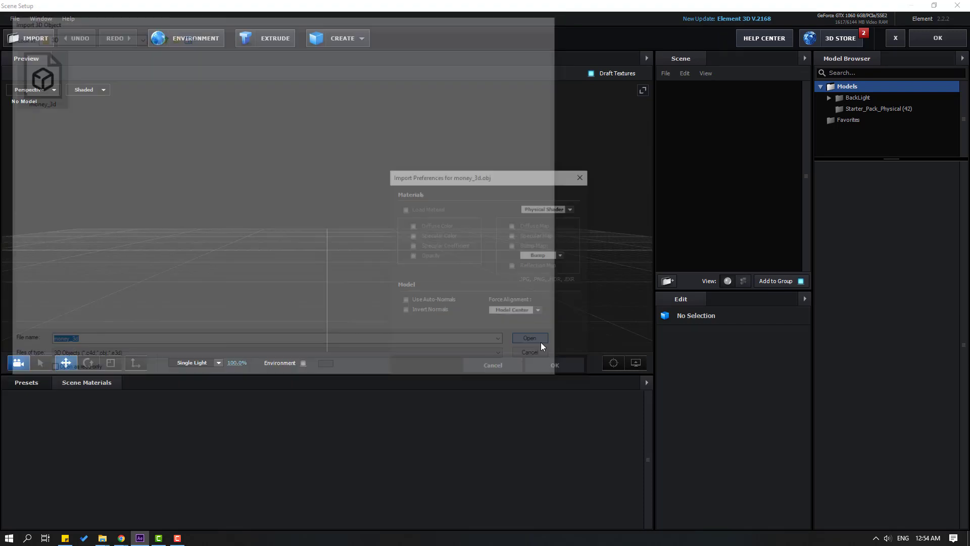
pyautogui.click(556, 367)
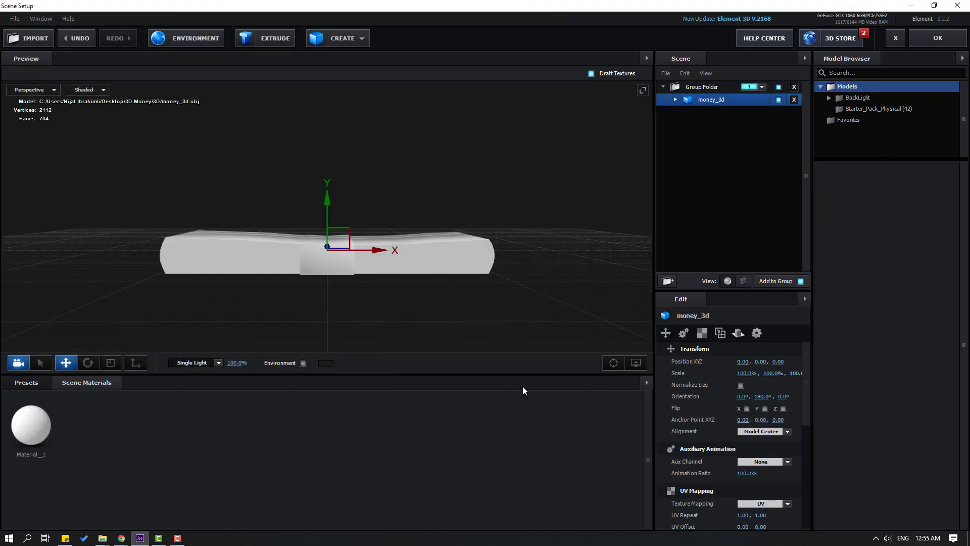
pyautogui.moveTo(238, 253); pyautogui.dragTo(304, 282)
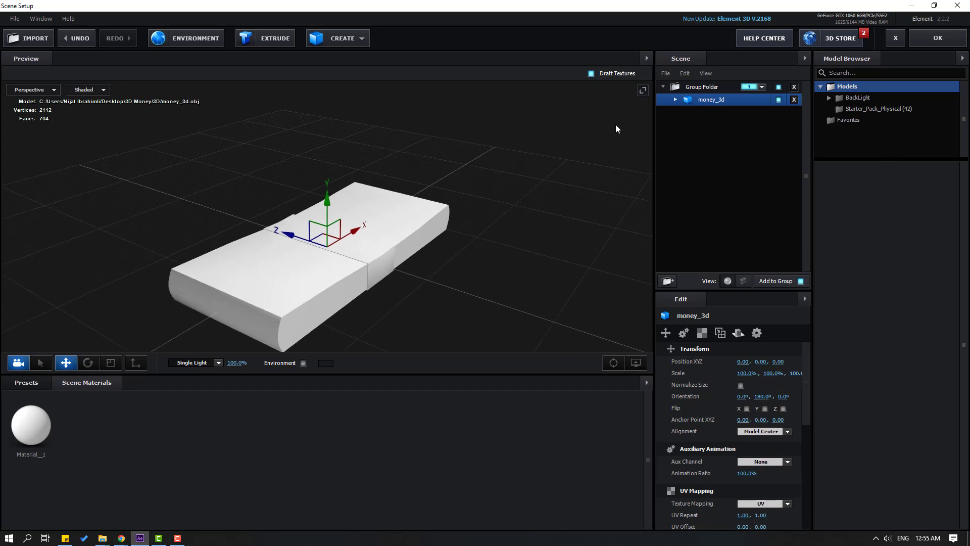
pyautogui.click(675, 100)
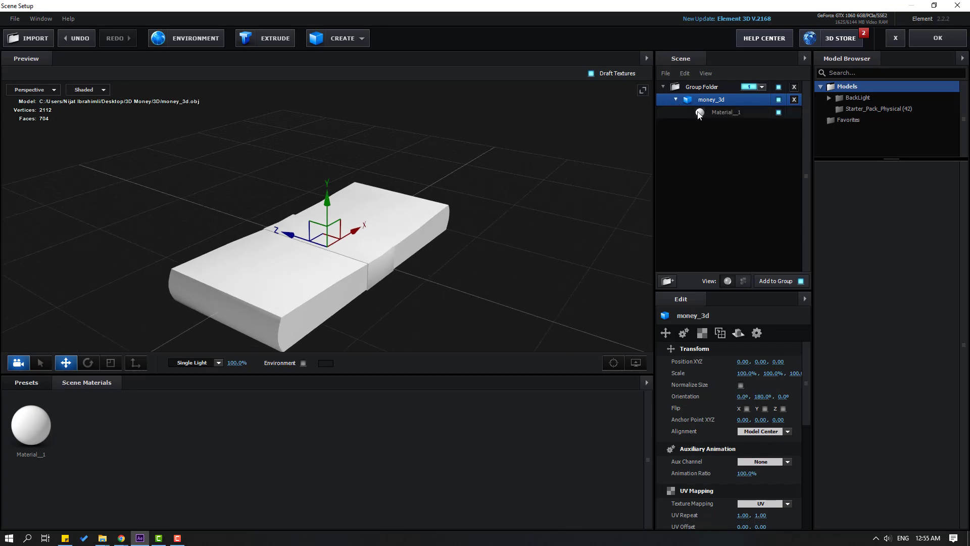
pyautogui.click(733, 113)
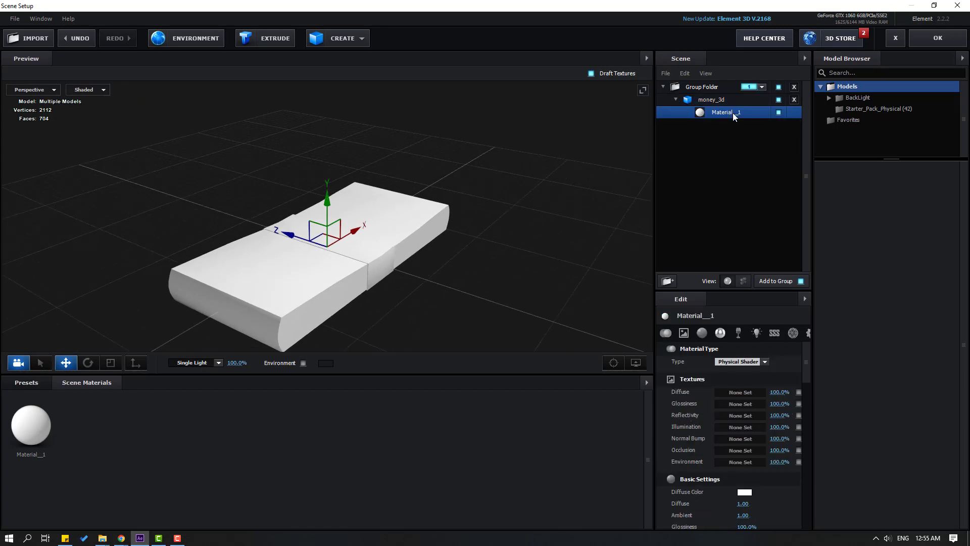
# - Load Texture/stacks_diffuse_no_ao.jpg as the money's diffuse texture and close Scene Setup
pyautogui.click(738, 393)
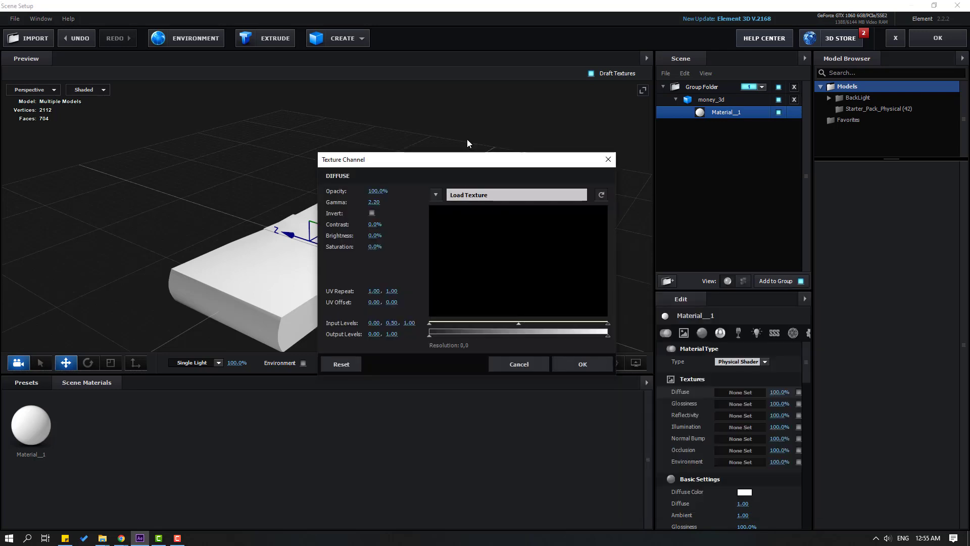
pyautogui.click(478, 198)
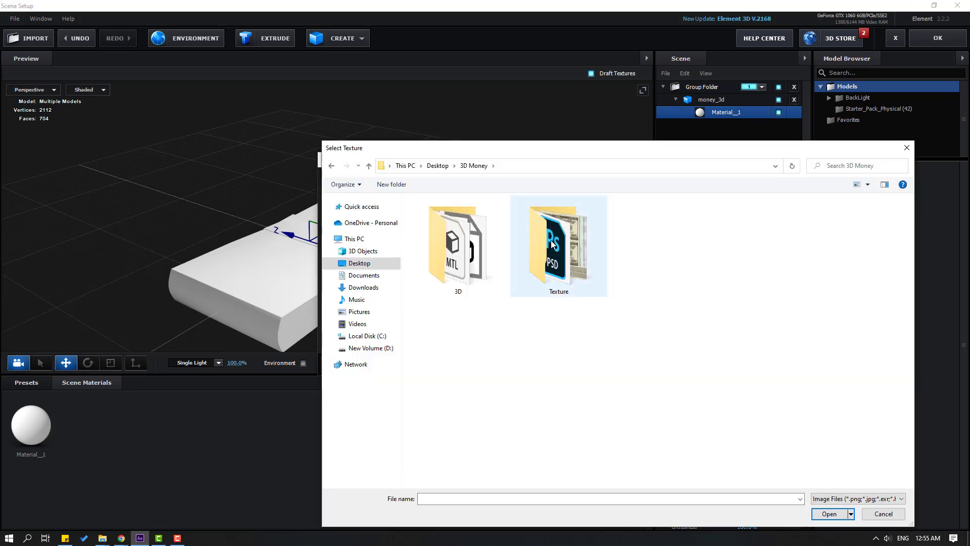
pyautogui.doubleClick(552, 245)
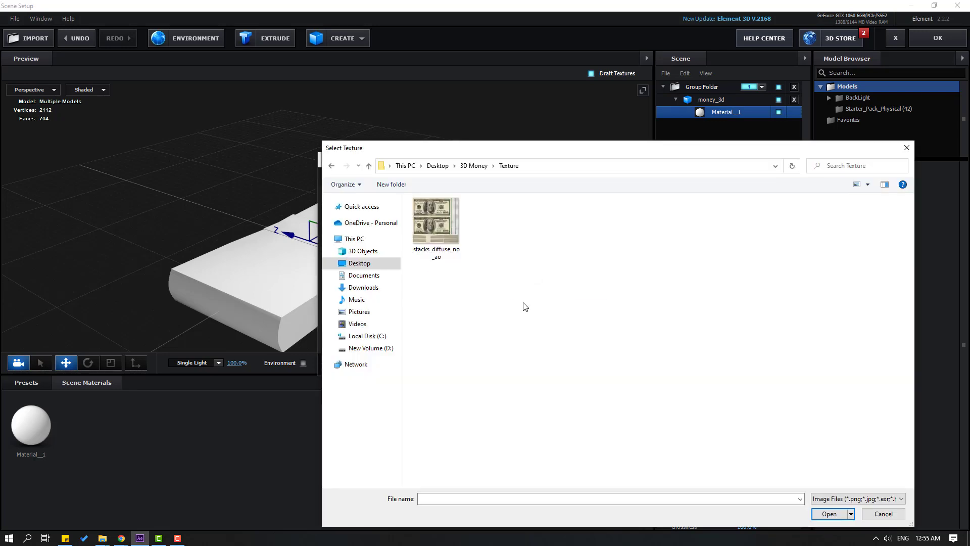
pyautogui.click(435, 218)
pyautogui.click(829, 513)
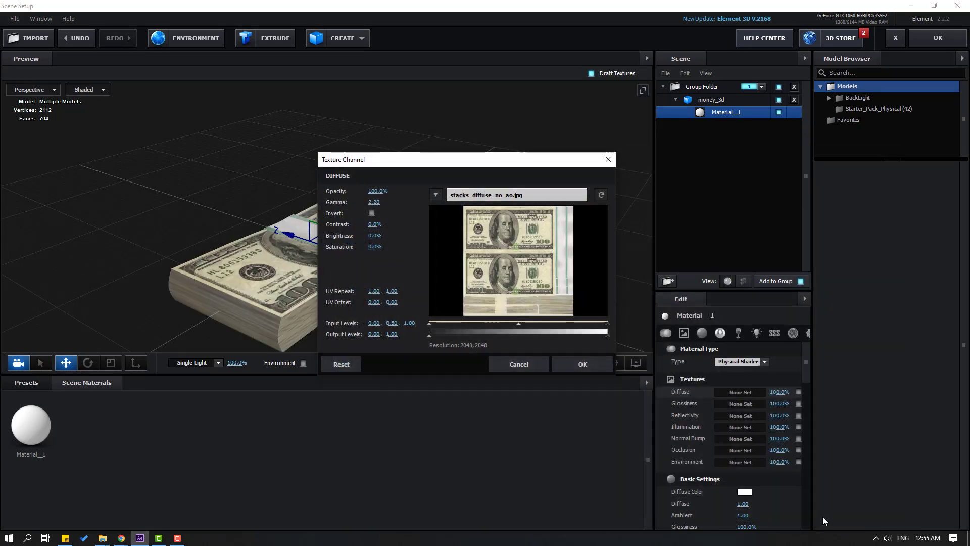
pyautogui.click(572, 365)
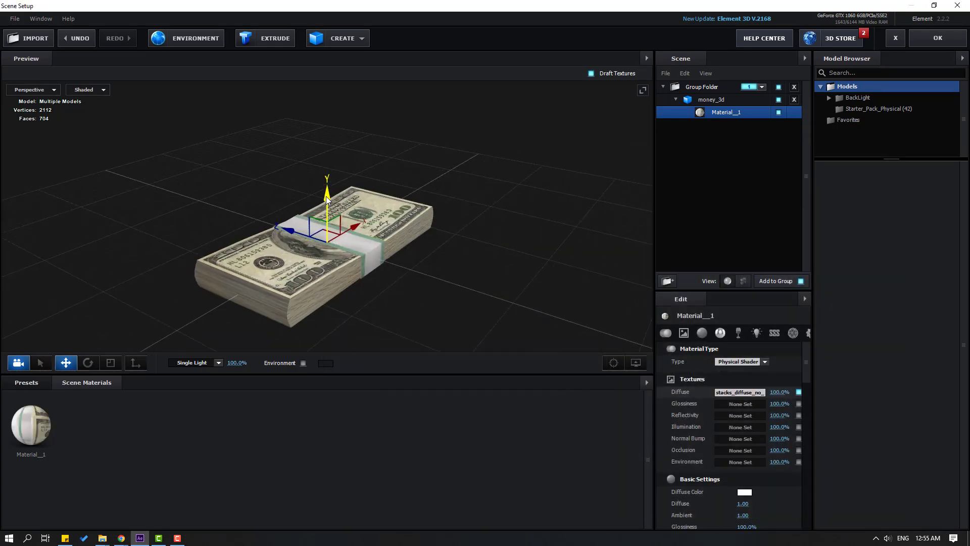
pyautogui.moveTo(418, 293); pyautogui.dragTo(362, 229)
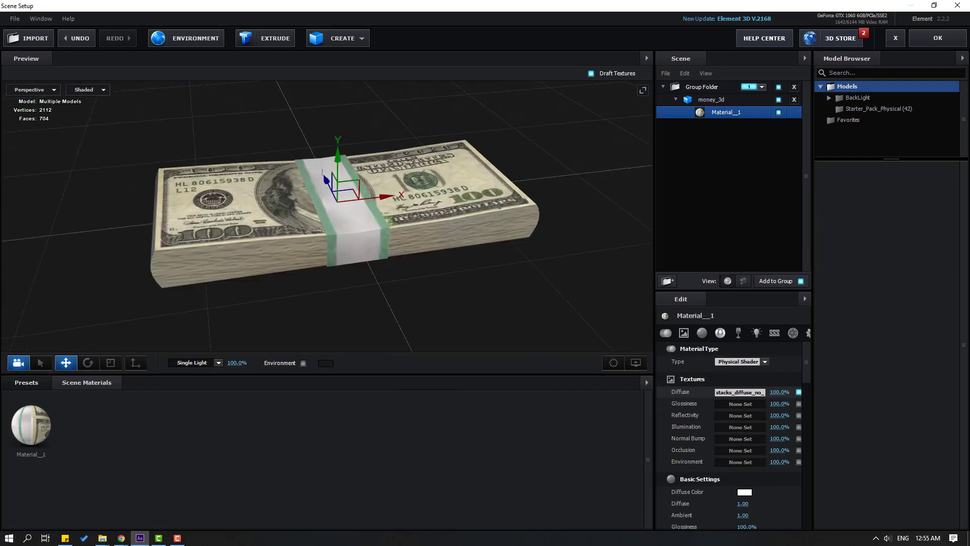
pyautogui.click(937, 38)
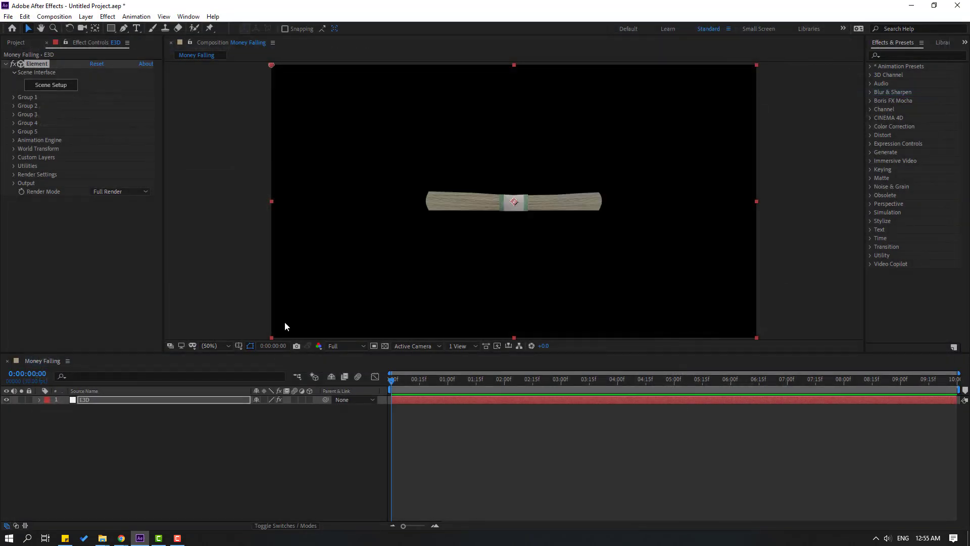
# - Set the Group 1 Particle Replicator shape to 3D Grid
pyautogui.click(13, 97)
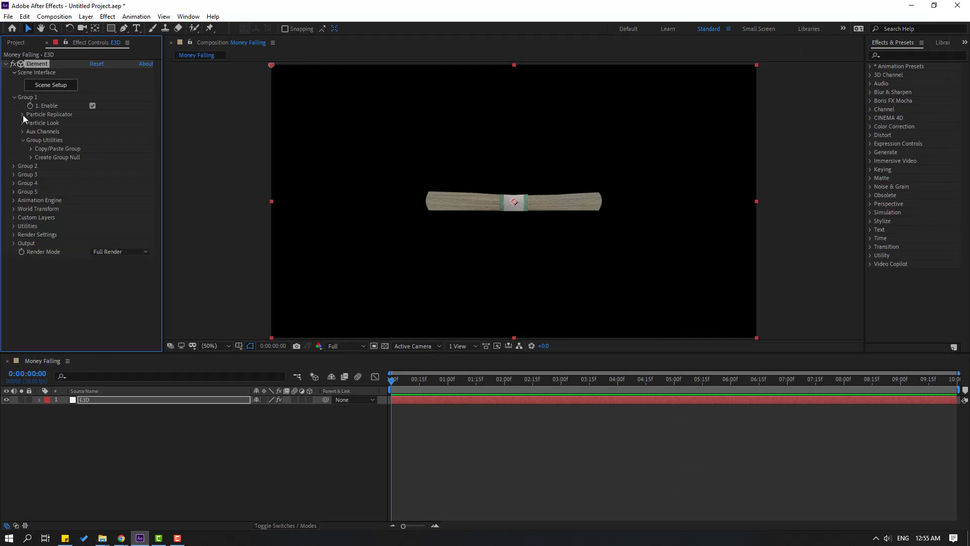
pyautogui.click(23, 114)
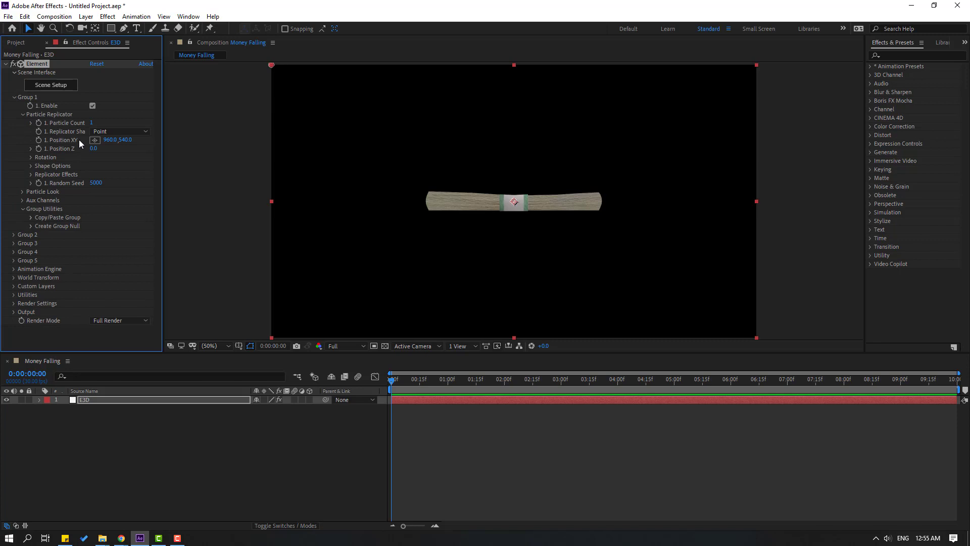
pyautogui.click(101, 131)
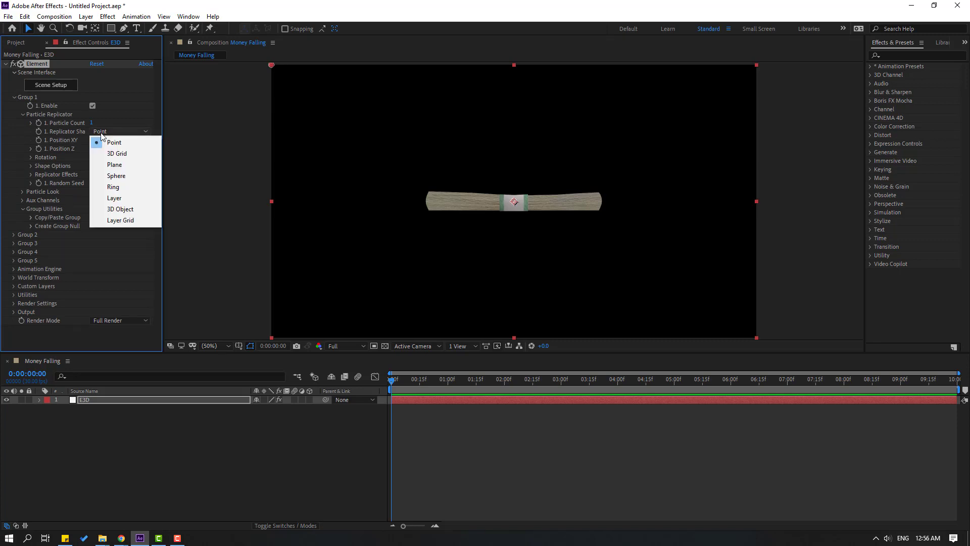
pyautogui.click(121, 156)
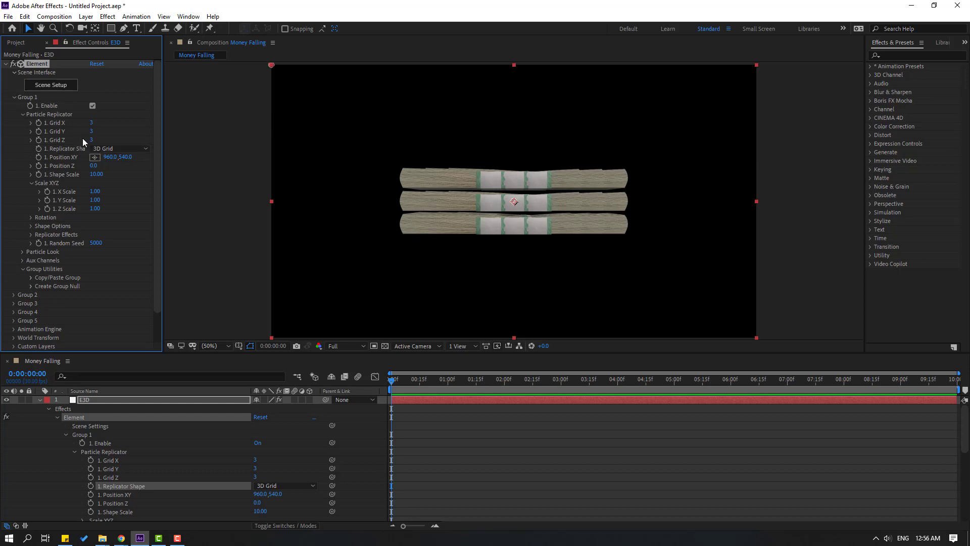
# - Set Grid Y to 10 and replicator Scale XYZ to 10.90, 10.60, 14.70
pyautogui.write('10')
pyautogui.press('Return')
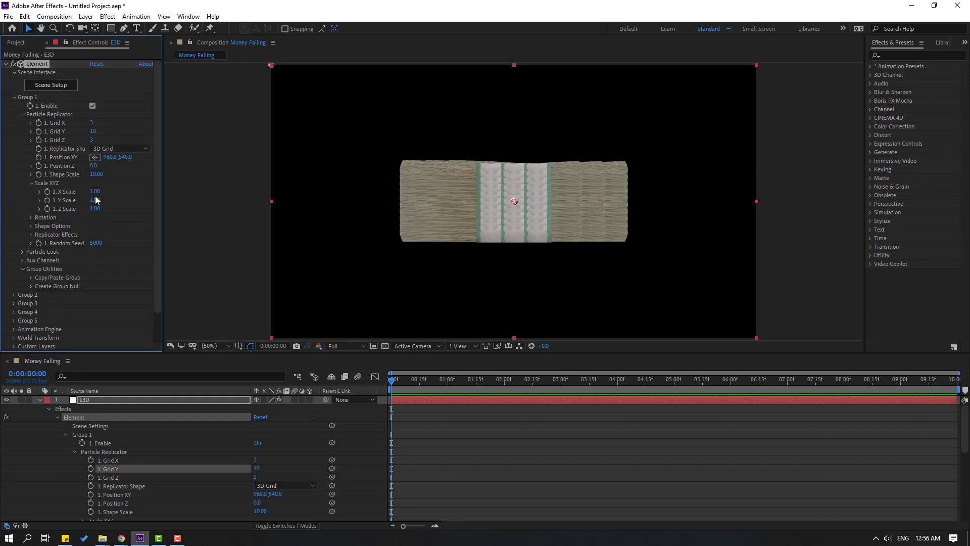
pyautogui.moveTo(95, 195); pyautogui.dragTo(163, 209)
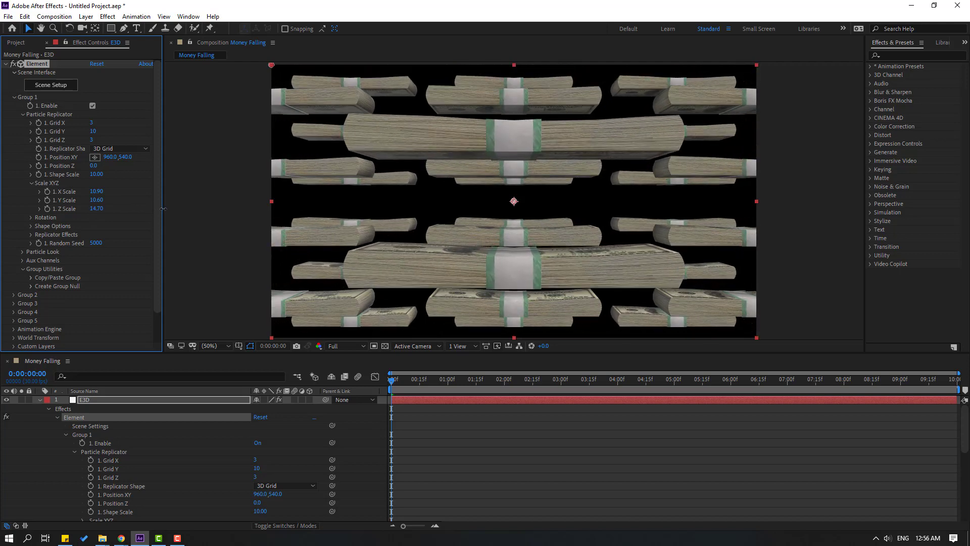
pyautogui.click(23, 115)
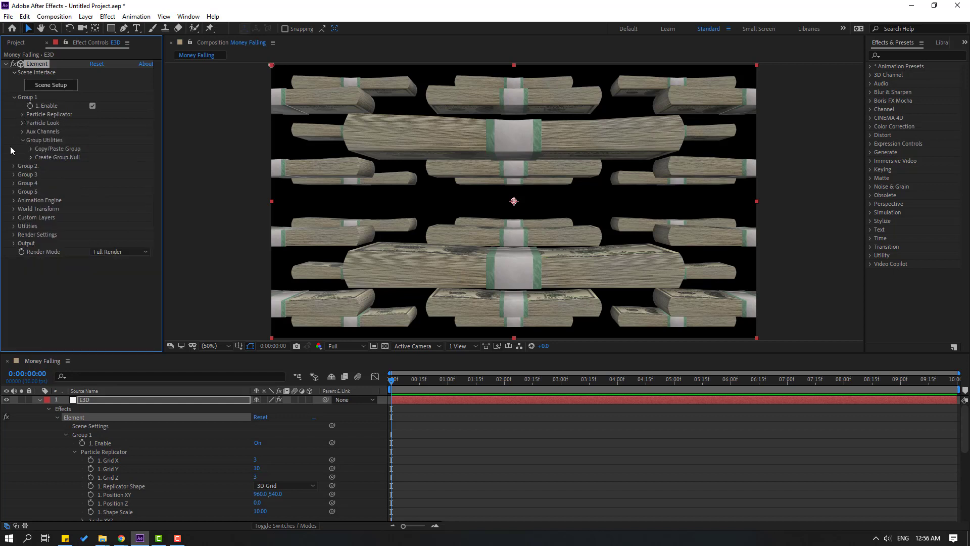
# - Enable Multi-Object under Particle Look
pyautogui.click(22, 123)
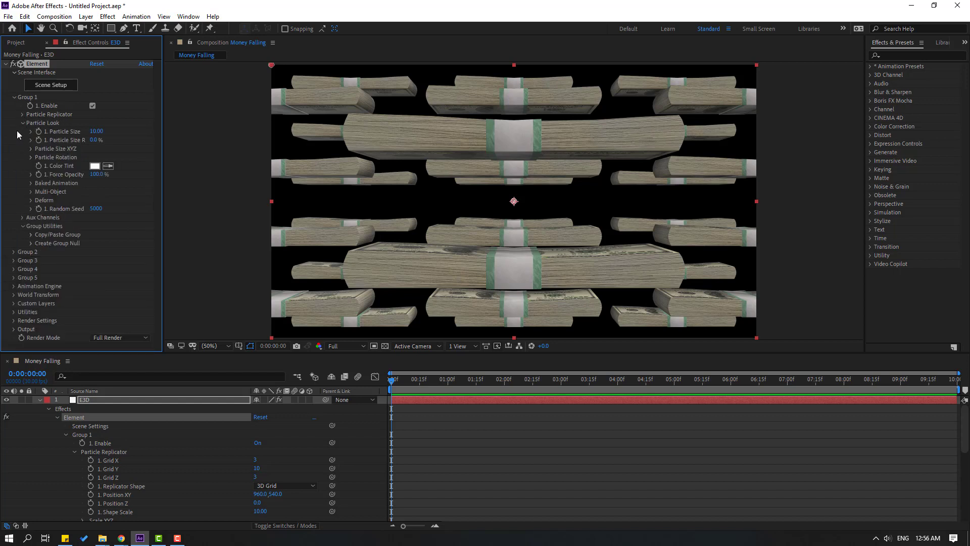
pyautogui.click(30, 193)
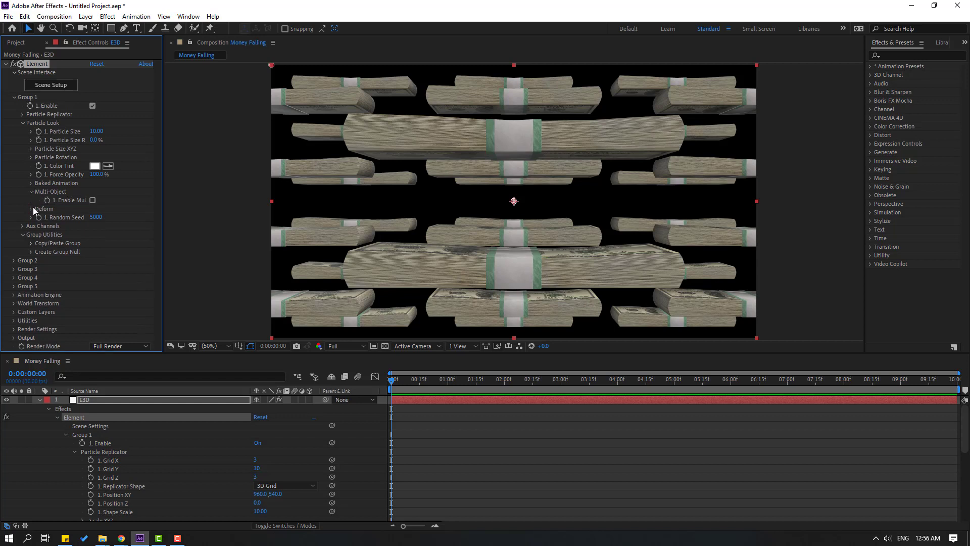
pyautogui.click(93, 200)
pyautogui.scroll(-2, 92, 202)
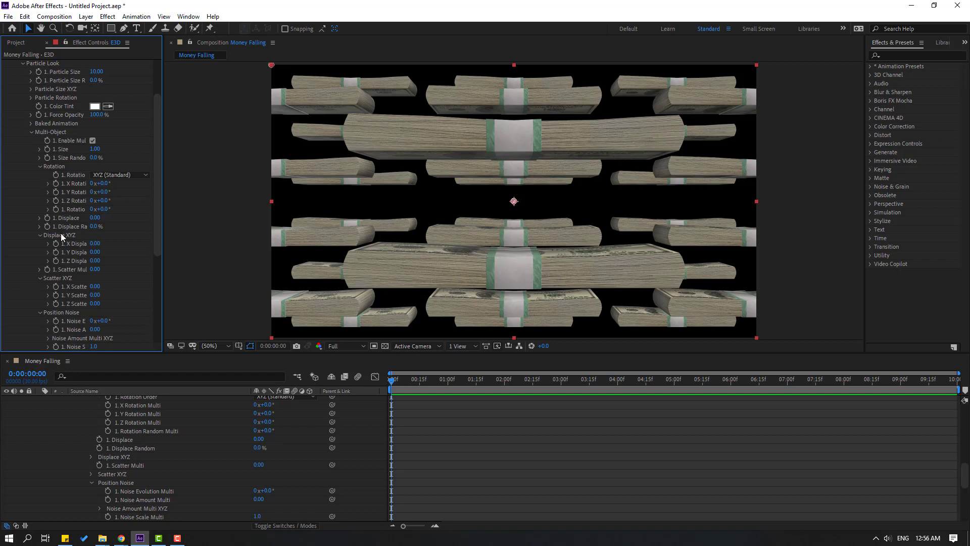
# - Keyframe Rotation Random Multi from 0 at the start to 3x at the end, then preview
pyautogui.click(54, 210)
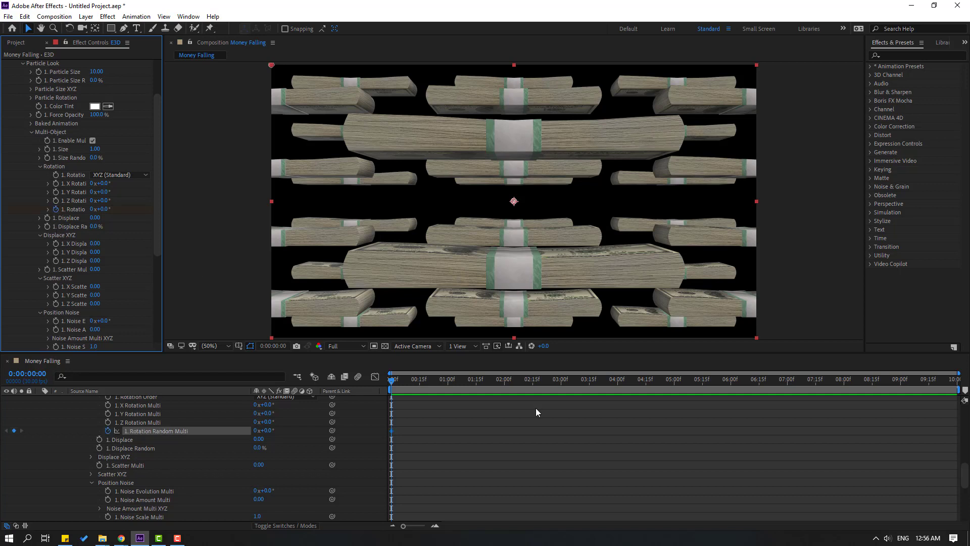
pyautogui.moveTo(451, 388); pyautogui.dragTo(955, 384)
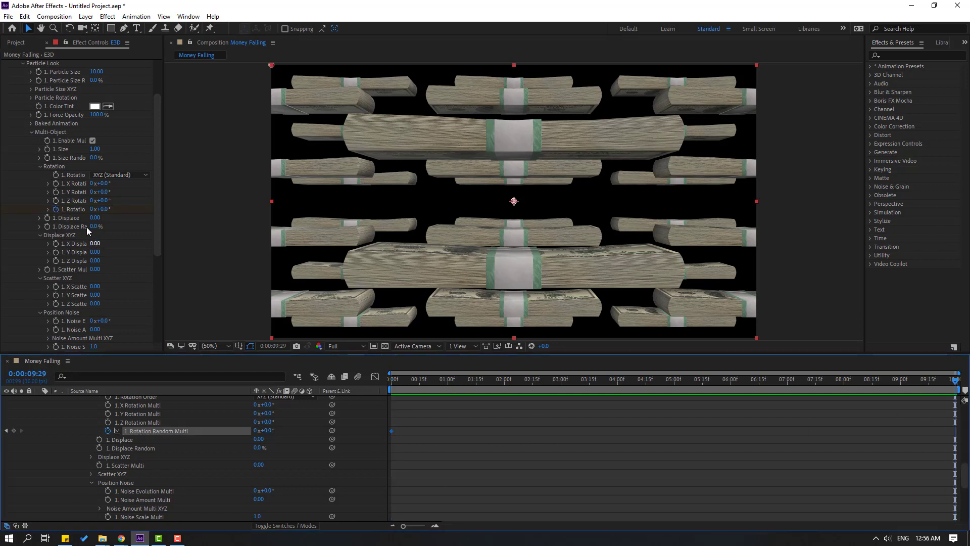
pyautogui.click(92, 210)
pyautogui.write('3')
pyautogui.press('Return')
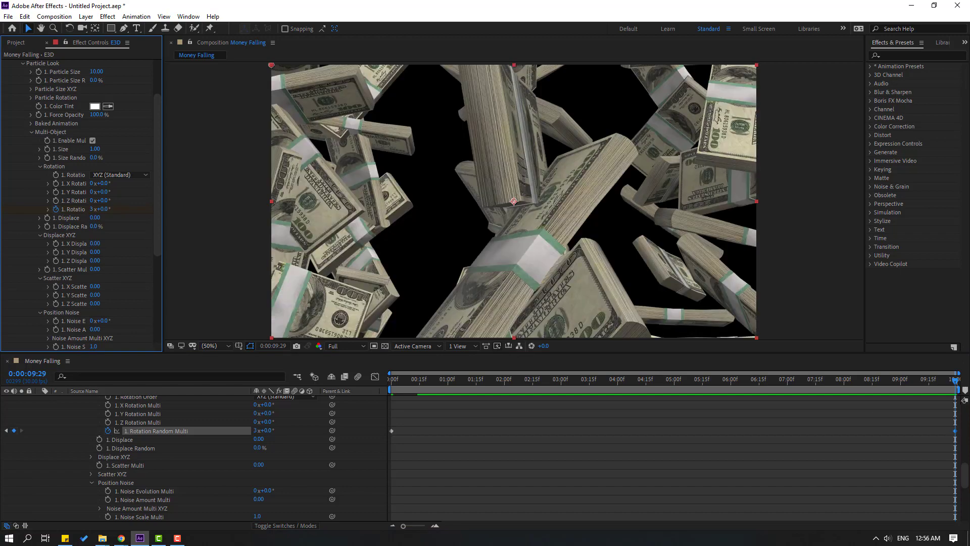
pyautogui.moveTo(955, 379); pyautogui.dragTo(381, 378)
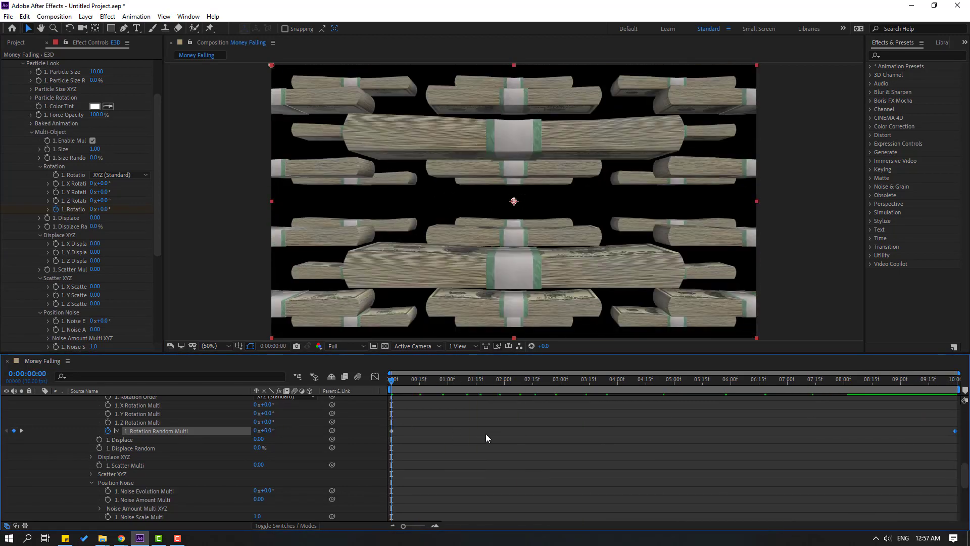
pyautogui.press('space')
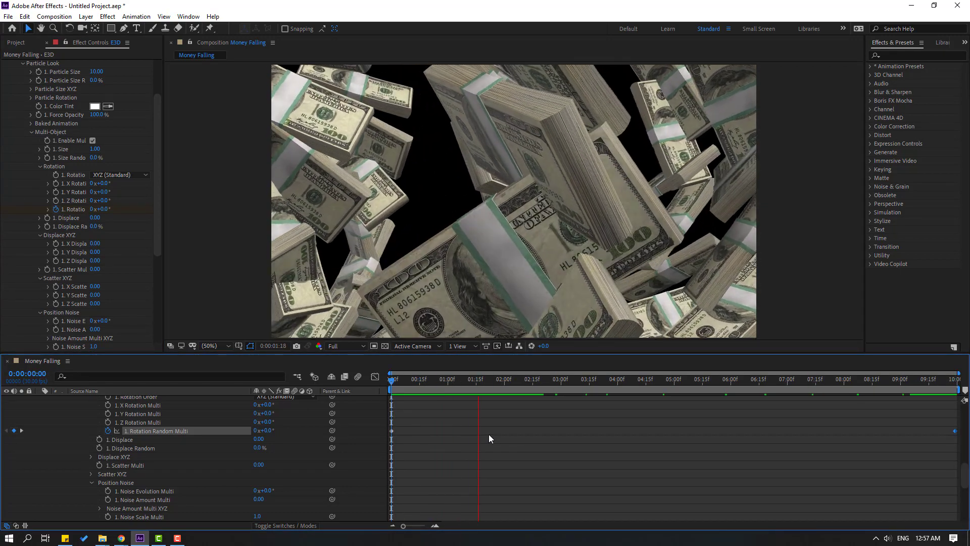
pyautogui.press('space')
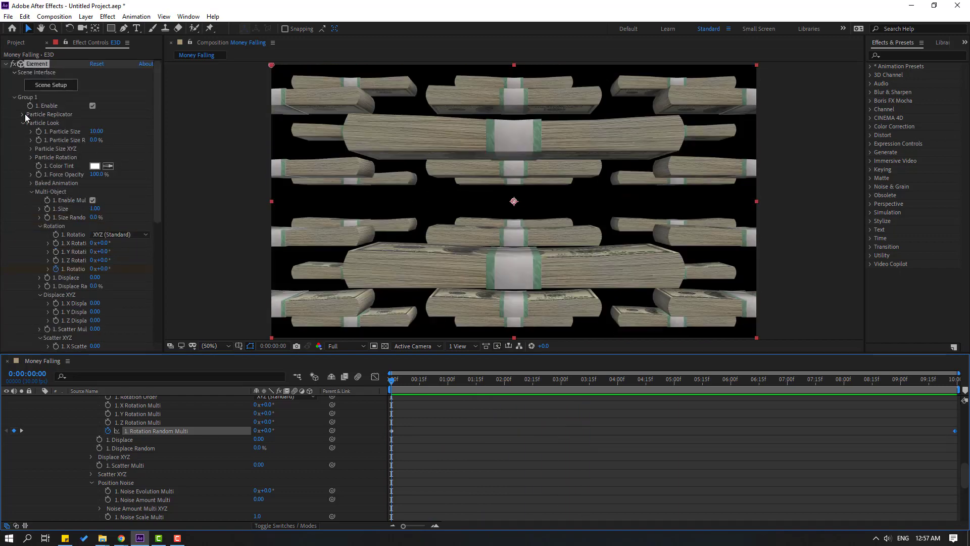
pyautogui.click(23, 114)
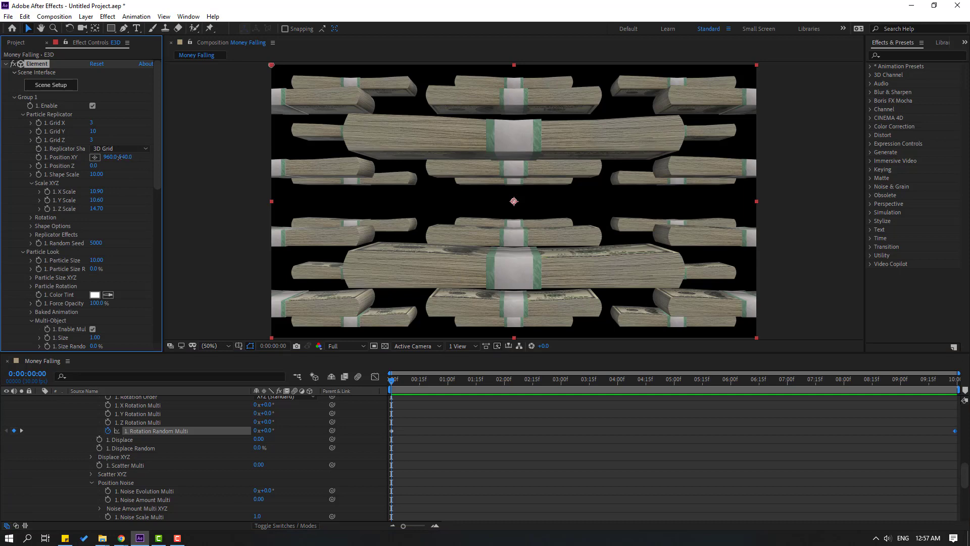
# - Keyframe Position XY with the grid above frame at the start and below at the end
pyautogui.moveTo(119, 157); pyautogui.dragTo(69, 168)
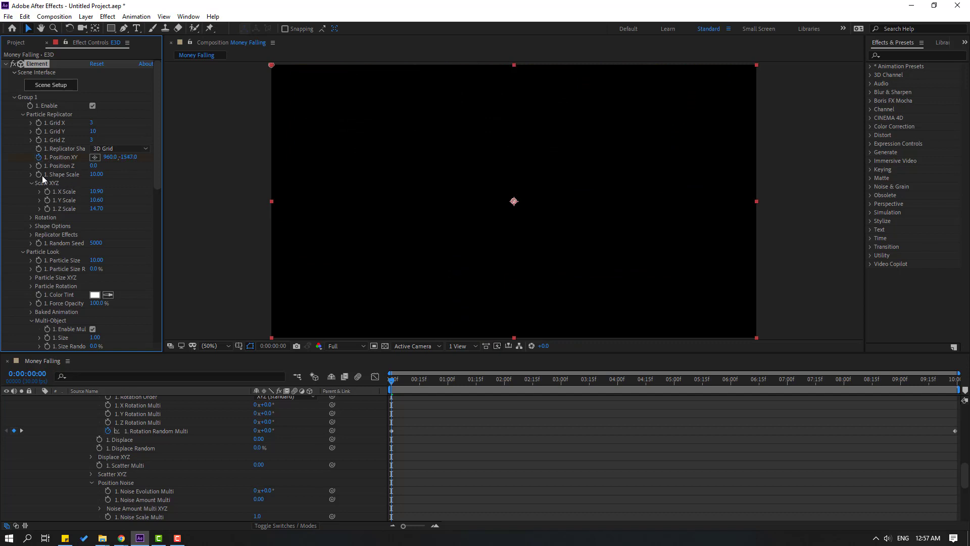
pyautogui.moveTo(397, 381); pyautogui.dragTo(957, 386)
pyautogui.moveTo(127, 157); pyautogui.dragTo(303, 163)
# - Preview the fall, then raise replicator scale to Y 30.90 and Z 23.00
pyautogui.click(598, 443)
pyautogui.press('space')
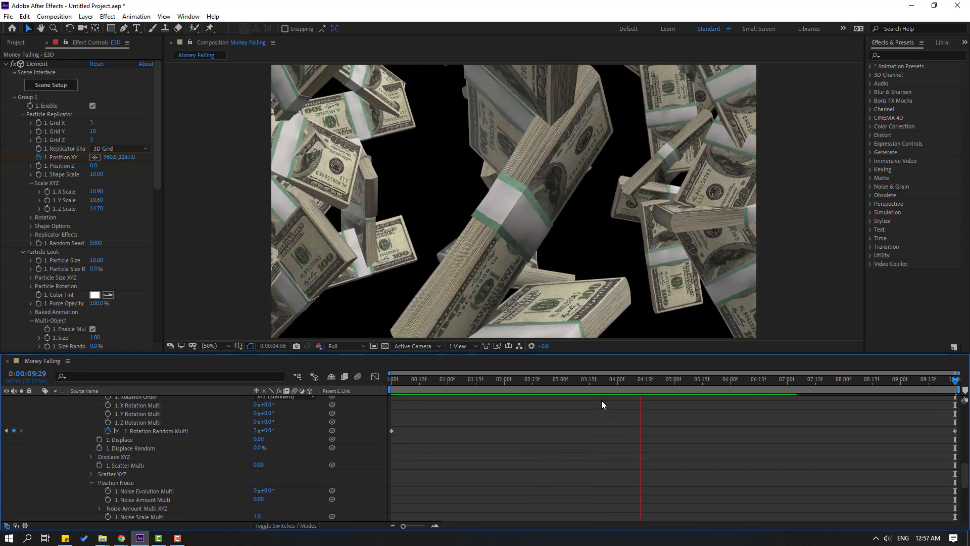
pyautogui.click(620, 382)
pyautogui.moveTo(620, 384); pyautogui.dragTo(621, 384)
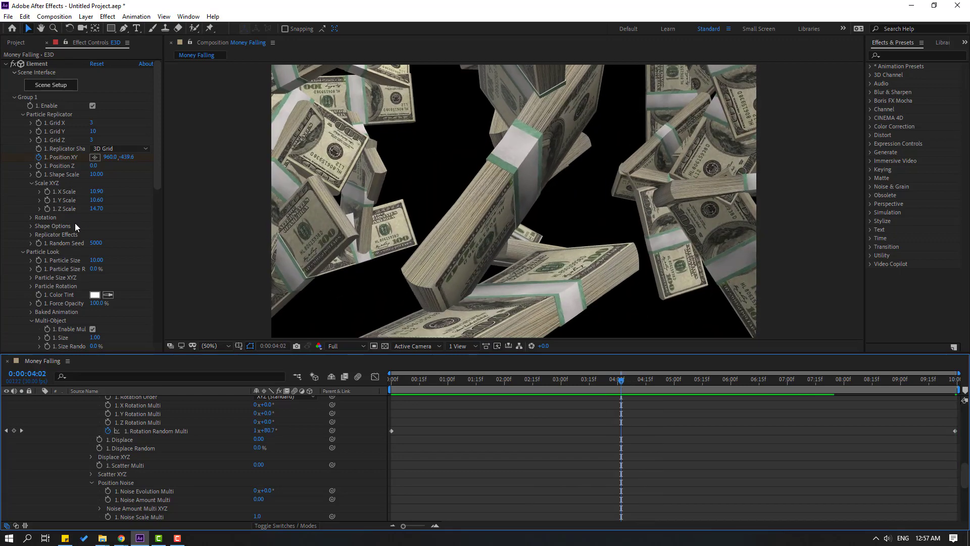
pyautogui.moveTo(96, 211); pyautogui.dragTo(193, 188)
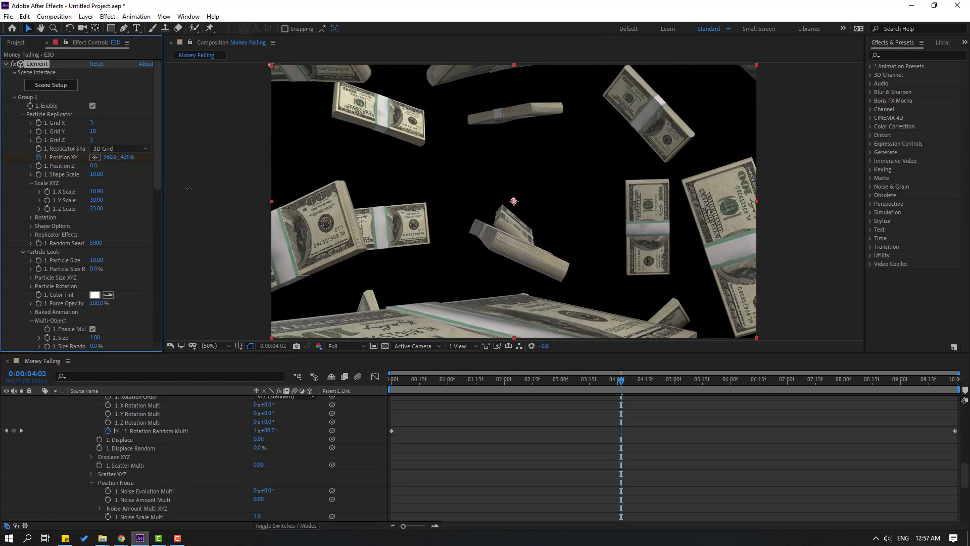
# - Move the final Position XY keyframe down to 960, 3419, preview, and return to frame 0
pyautogui.press('space')
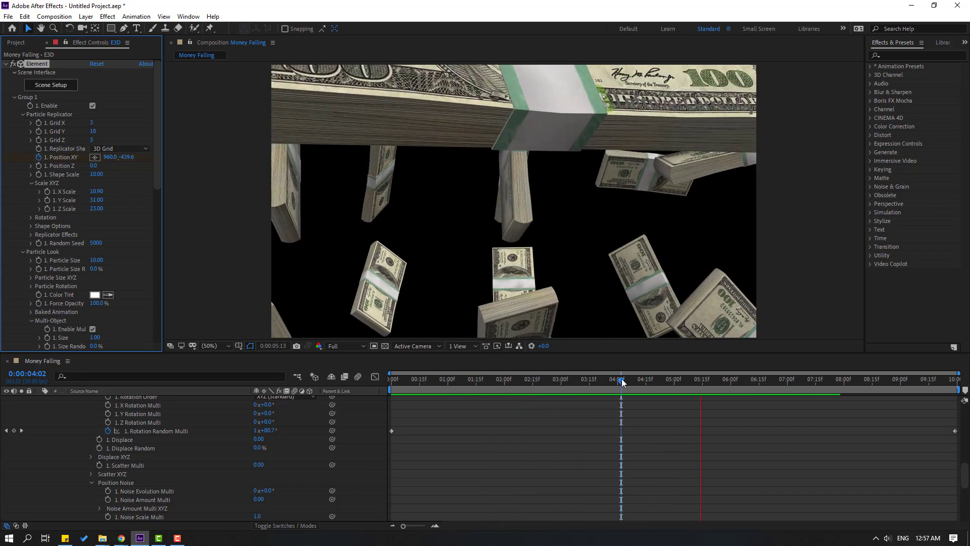
pyautogui.moveTo(697, 383); pyautogui.dragTo(955, 390)
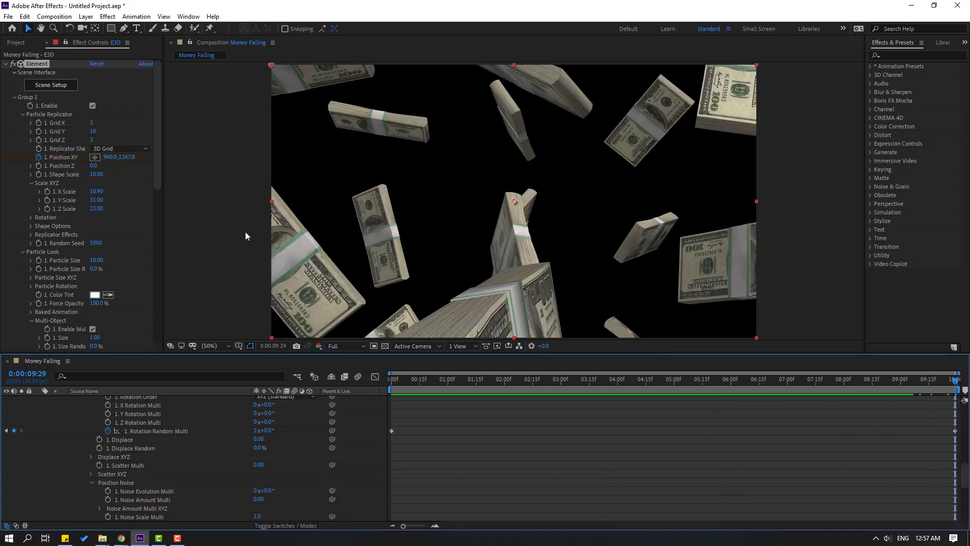
pyautogui.moveTo(116, 156); pyautogui.dragTo(878, 104)
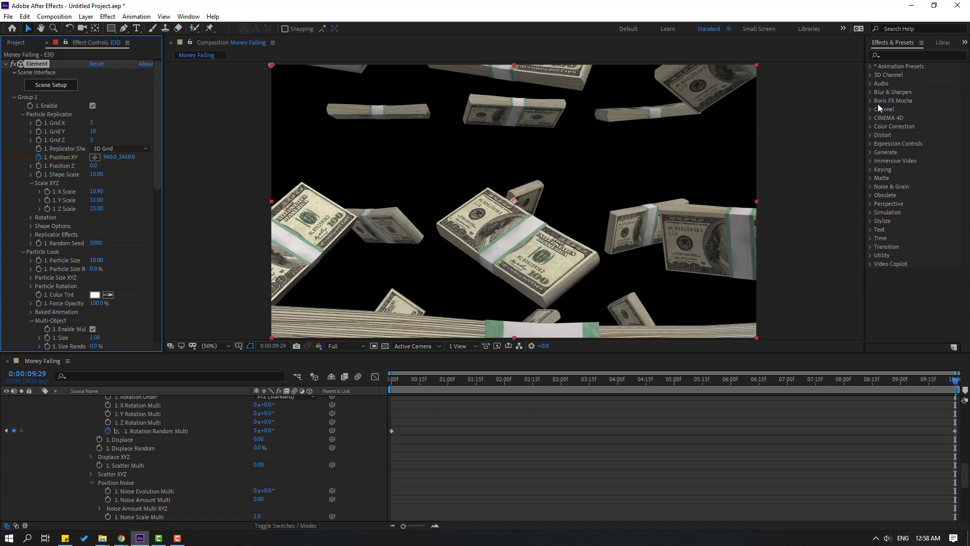
pyautogui.press('space')
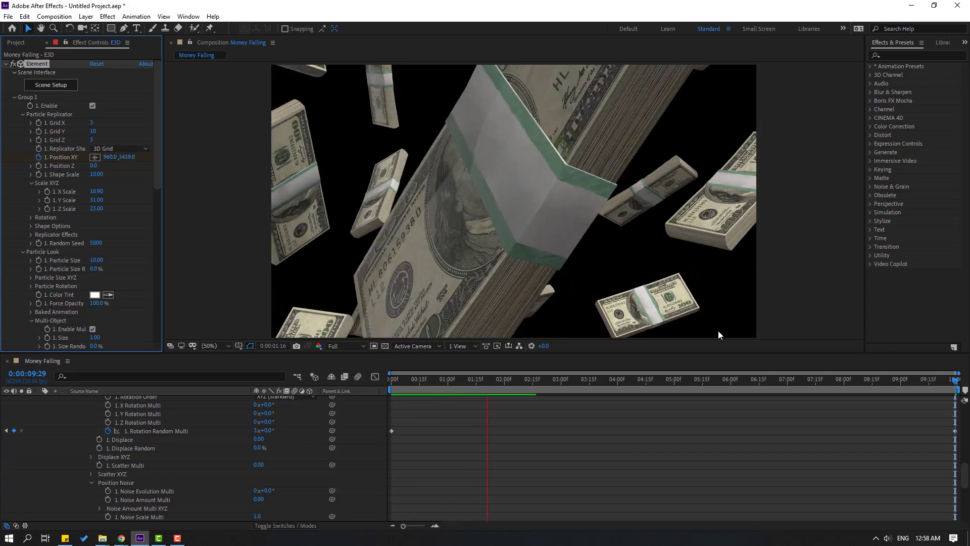
pyautogui.moveTo(456, 384); pyautogui.dragTo(386, 383)
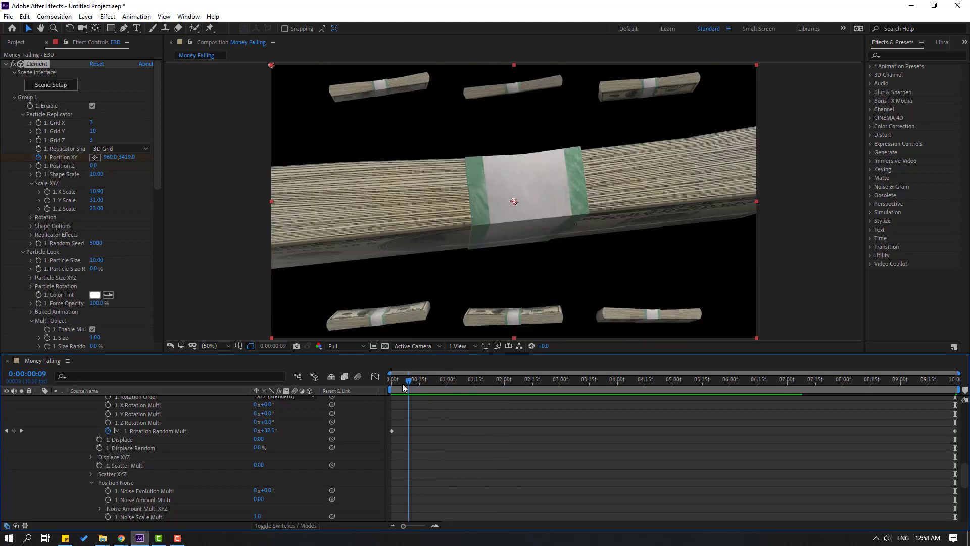
pyautogui.scroll(-5, 142, 230)
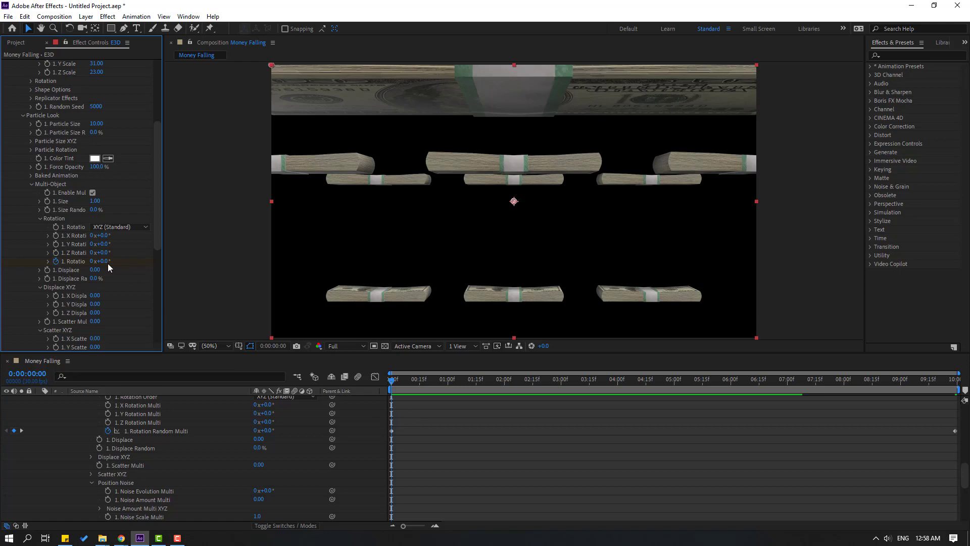
# - At frame 0, set Rotation Random Multi to 1x+61.0° and preview
pyautogui.moveTo(103, 262); pyautogui.dragTo(277, 224)
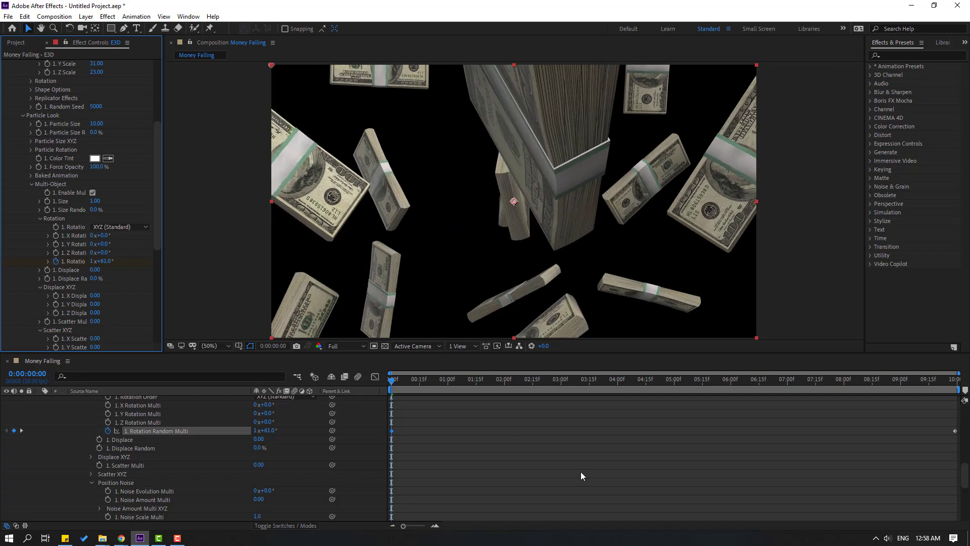
pyautogui.press('space')
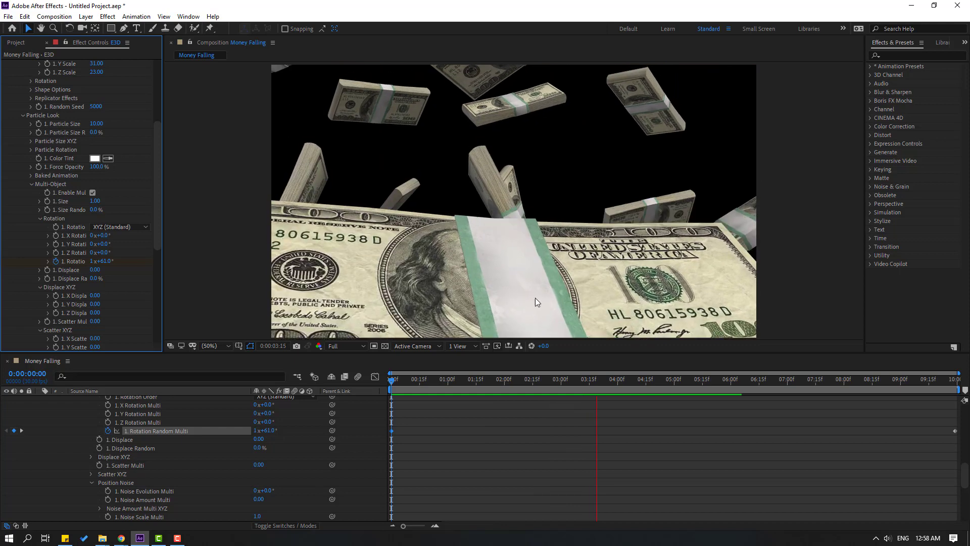
# - Add a new camera layer to the Money Falling composition
pyautogui.press('e')
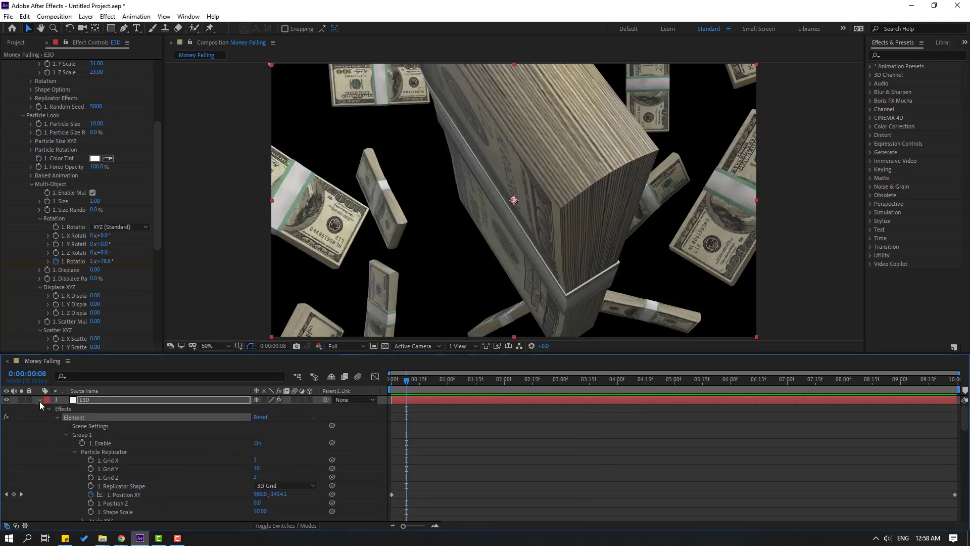
pyautogui.click(40, 401)
pyautogui.click(125, 446)
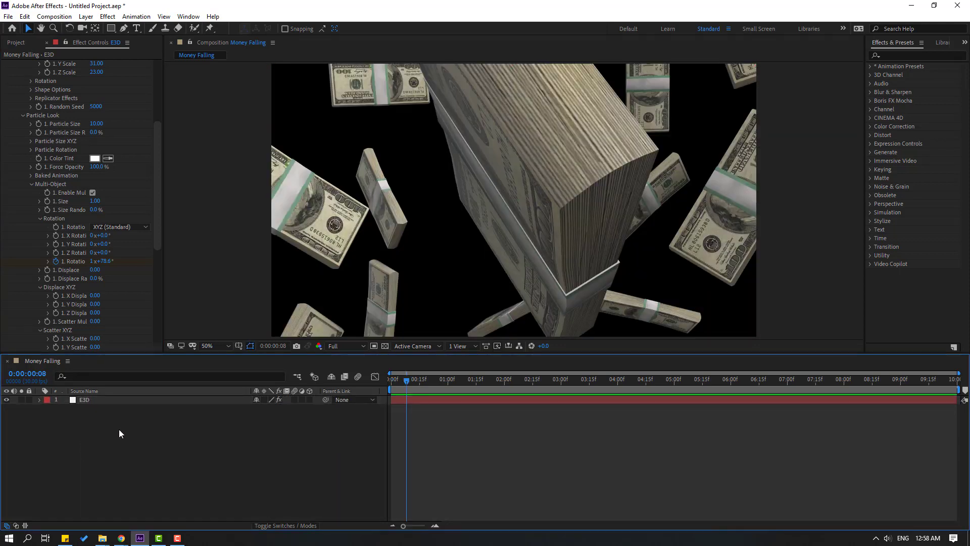
pyautogui.rightClick(120, 430)
pyautogui.moveTo(238, 319)
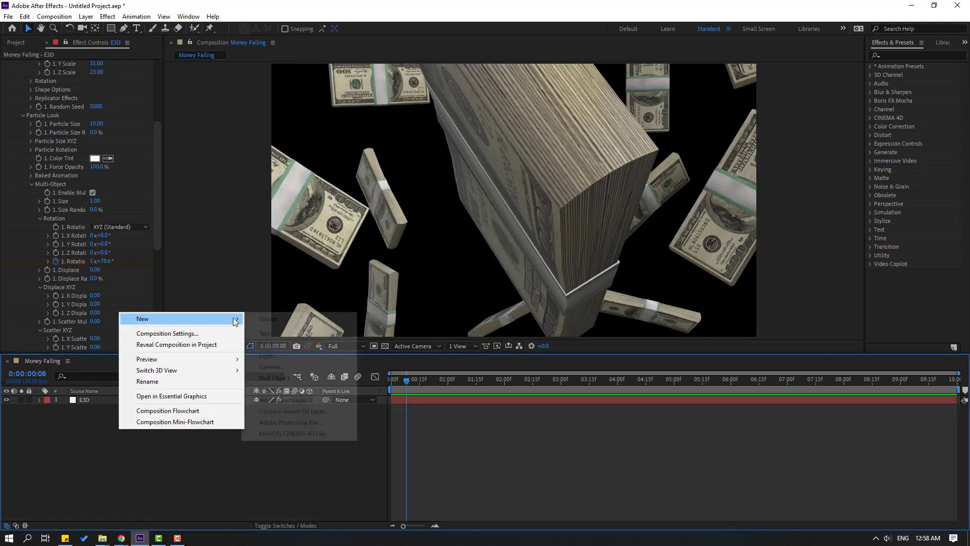
pyautogui.click(273, 367)
pyautogui.click(519, 367)
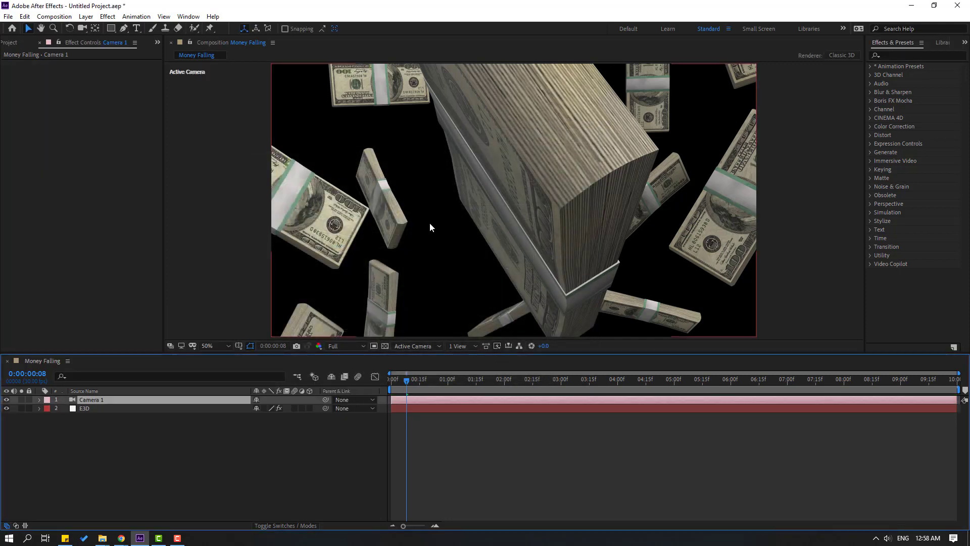
# - Dolly the camera back so more falling stacks fill the frame, and preview
pyautogui.click(81, 28)
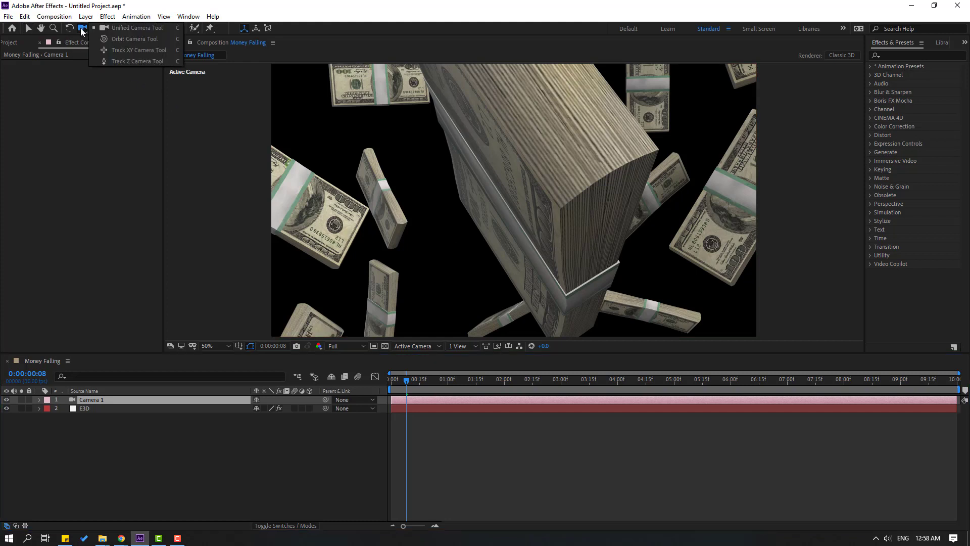
pyautogui.click(130, 28)
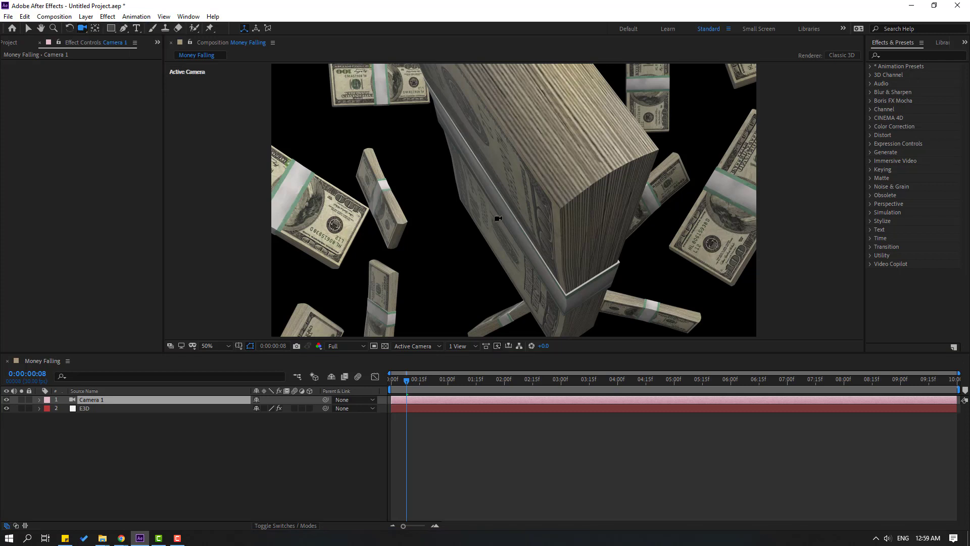
pyautogui.moveTo(511, 171); pyautogui.dragTo(453, 378)
pyautogui.press('space')
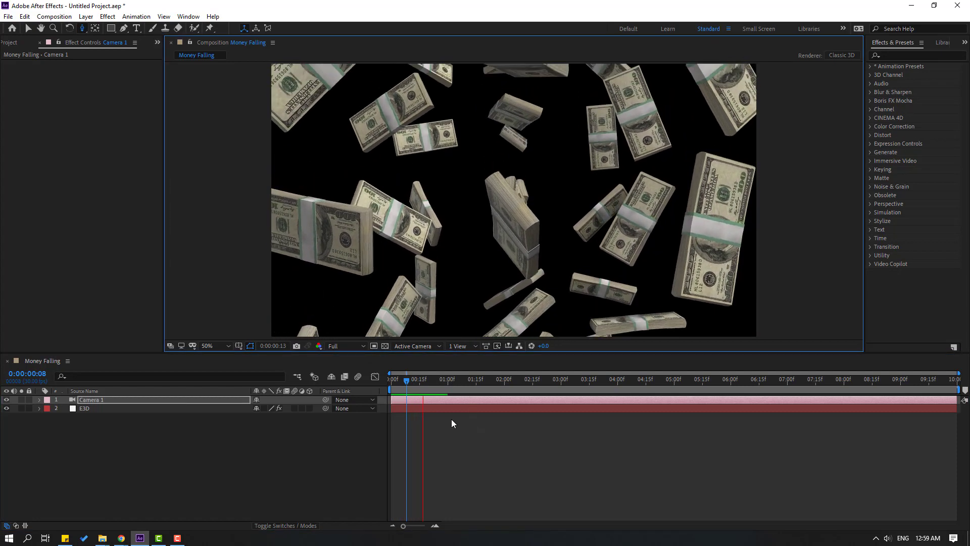
pyautogui.click(421, 387)
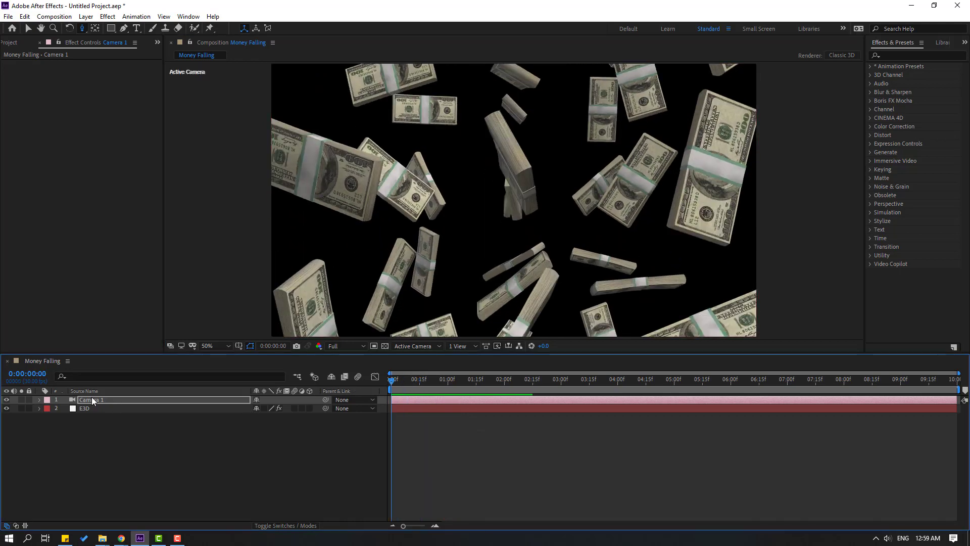
pyautogui.click(88, 409)
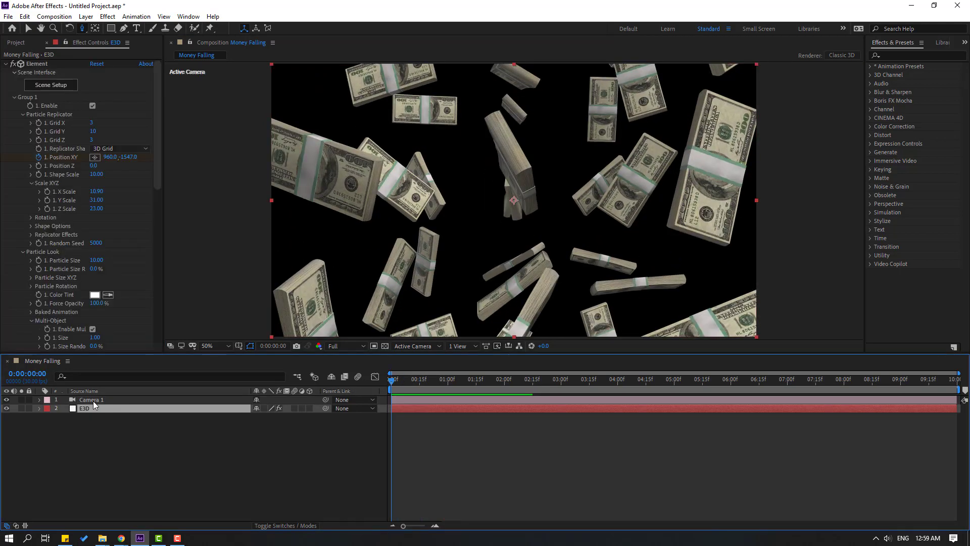
# - Set E3D's starting Position XY Y to -4737, preview, then switch to the 3D Money folder
pyautogui.press('u')
pyautogui.click(176, 472)
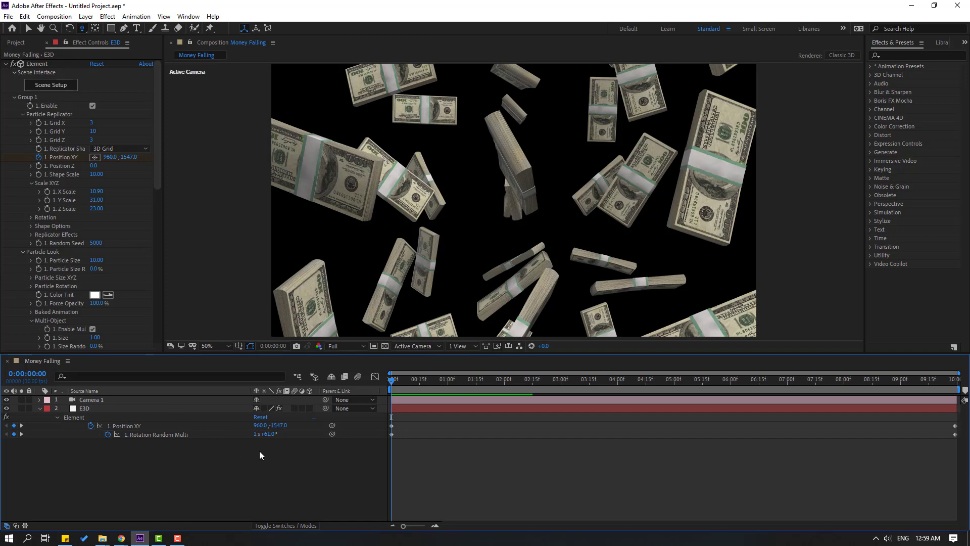
pyautogui.moveTo(281, 425); pyautogui.dragTo(104, 444)
pyautogui.click(450, 493)
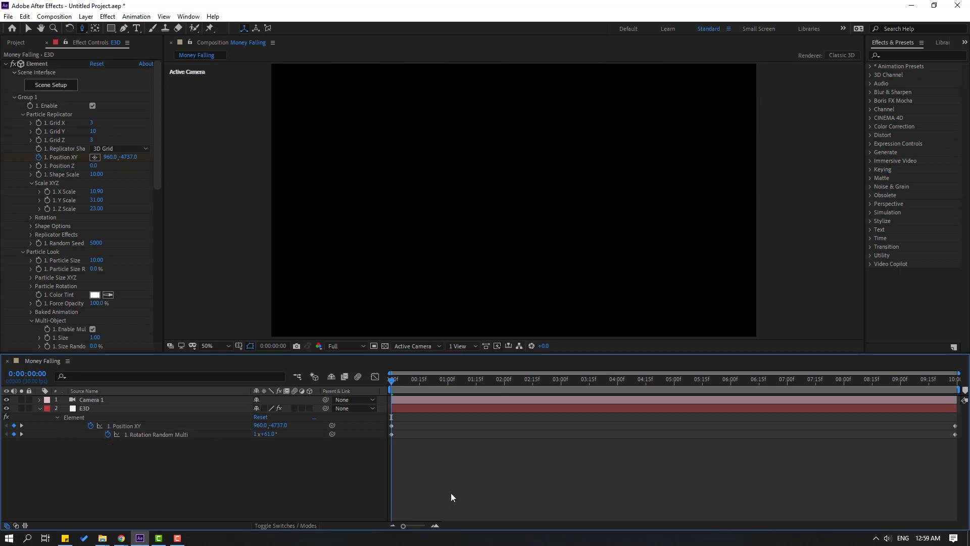
pyautogui.press('space')
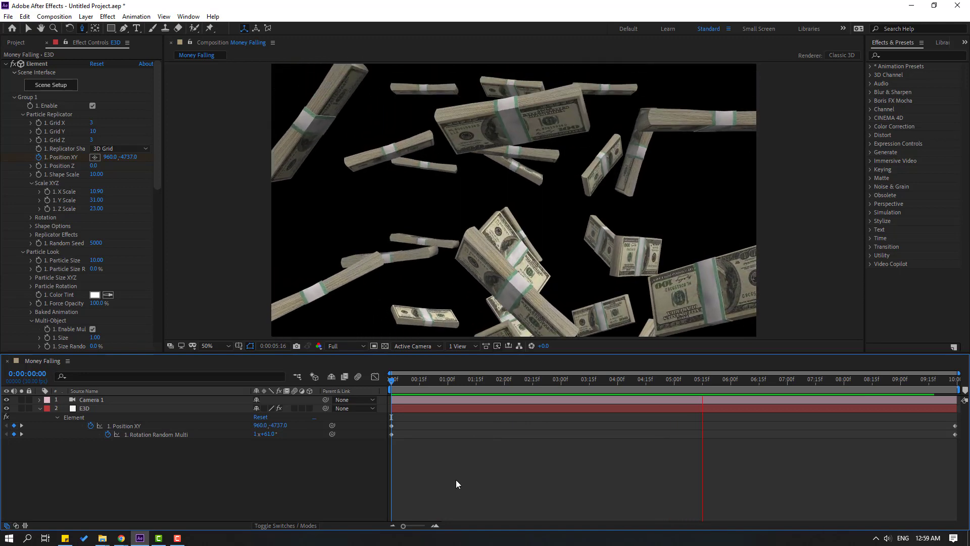
pyautogui.press('space')
pyautogui.moveTo(646, 394)
pyautogui.mouseDown()
pyautogui.moveTo(533, 396)
pyautogui.moveTo(639, 391)
pyautogui.mouseUp()
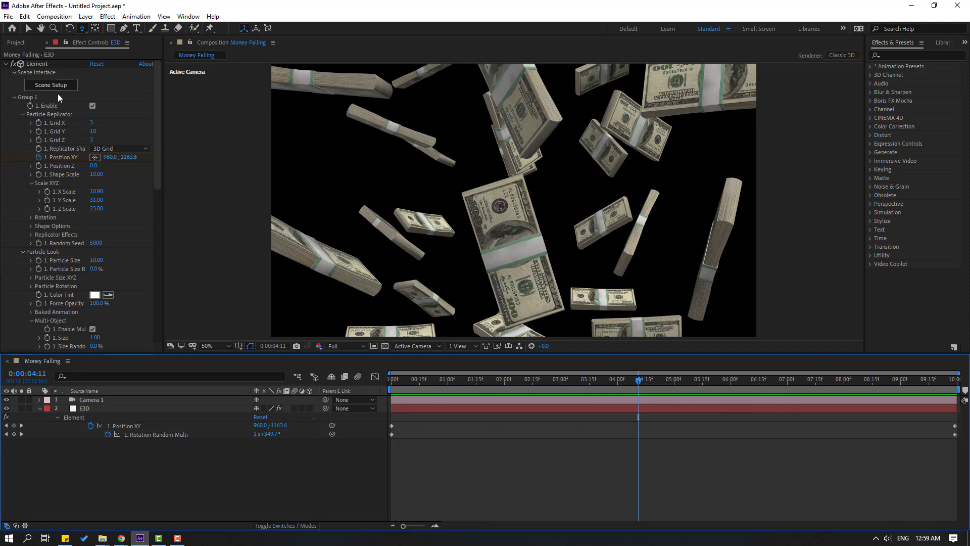
pyautogui.hotkey('alt', 'Tab')
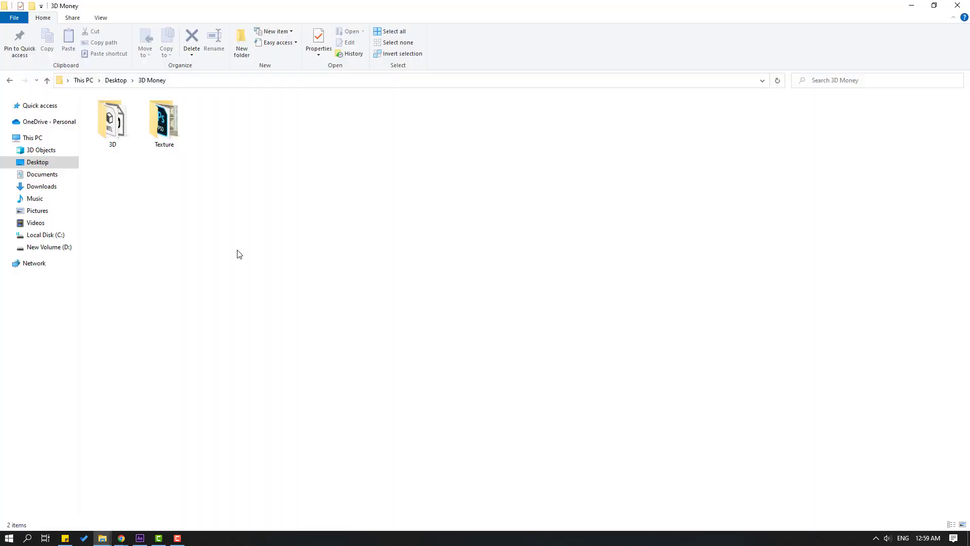
# - Open TEXTURE_YOU_CAN_CHANGE.psd from the 3D Money Texture folder in Photoshop
pyautogui.doubleClick(162, 123)
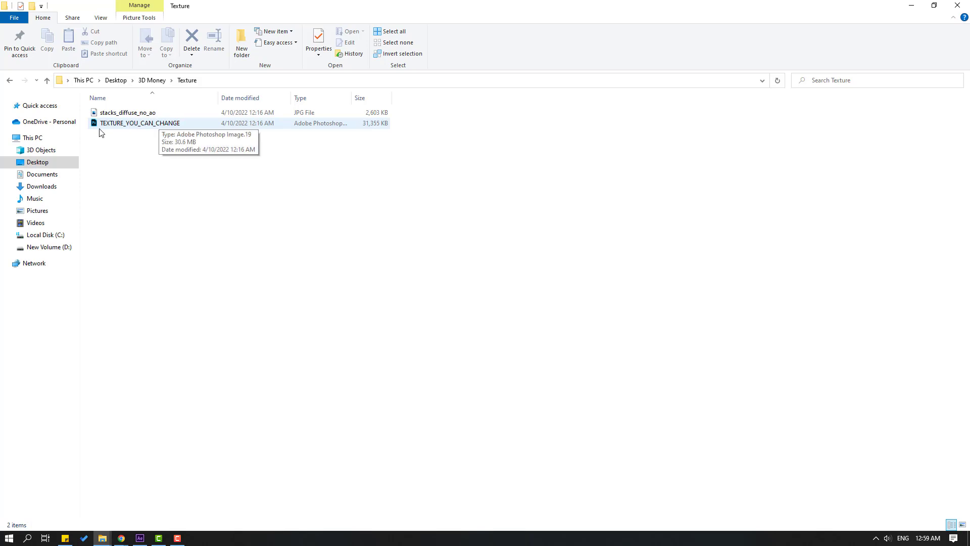
pyautogui.doubleClick(134, 125)
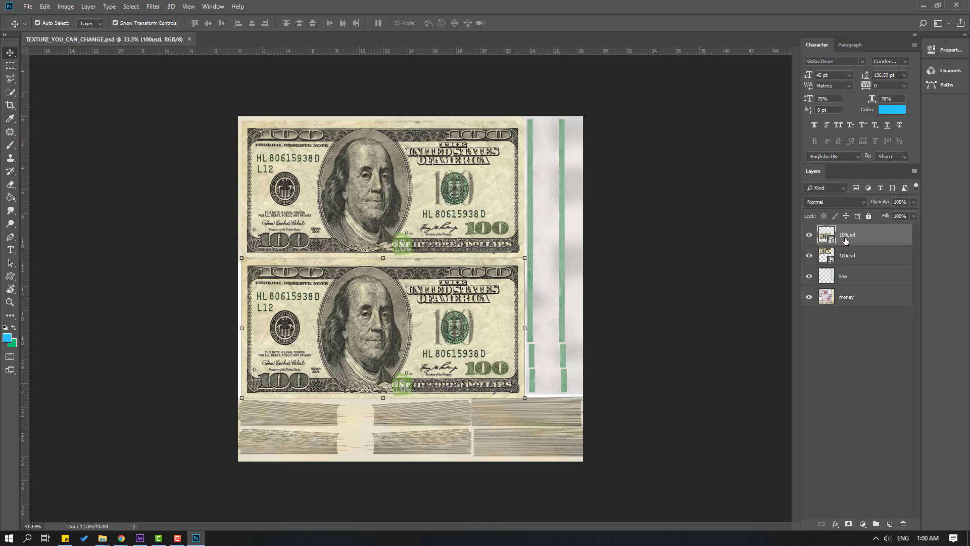
# - Test Hue/Saturation Colorize on the line layer's green strips, keep them green, then open Google
pyautogui.click(809, 276)
pyautogui.click(809, 277)
pyautogui.click(844, 277)
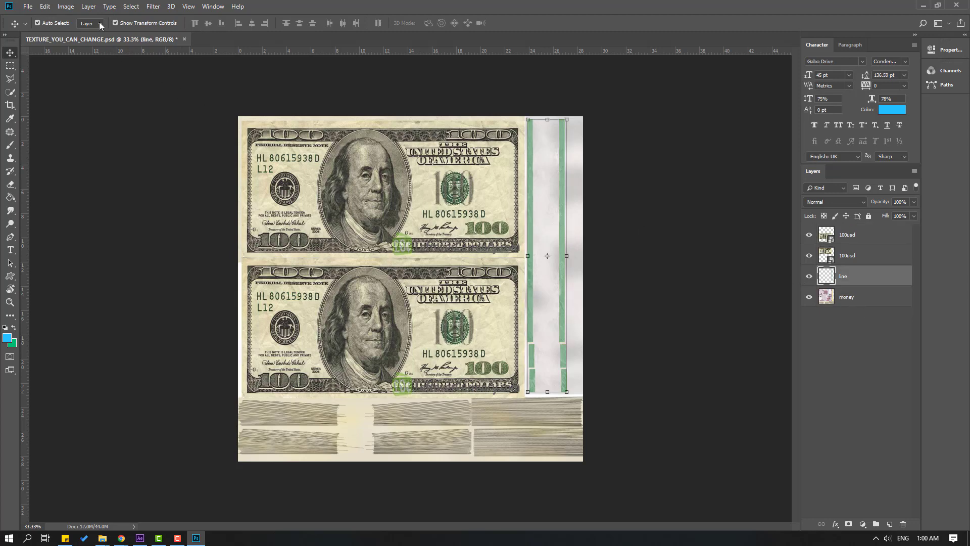
pyautogui.click(70, 9)
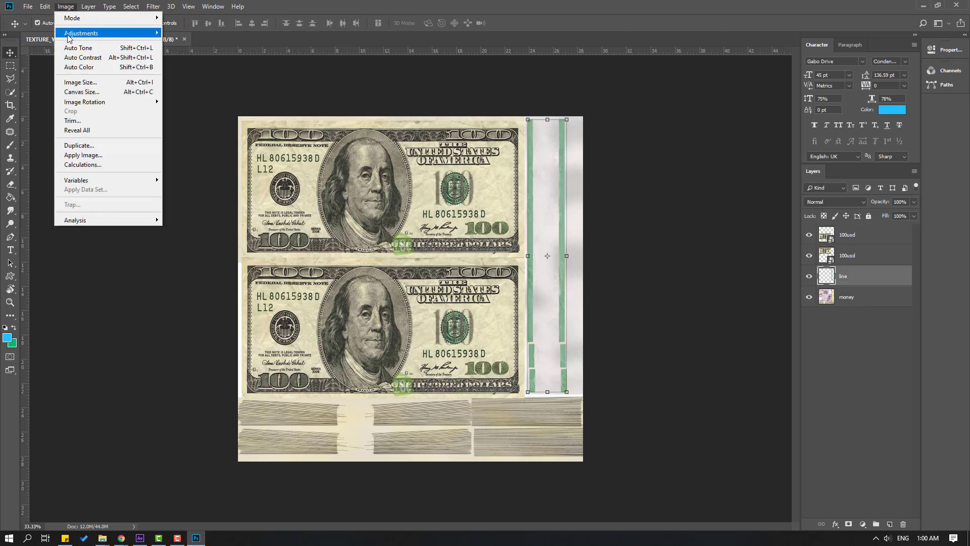
pyautogui.moveTo(70, 38)
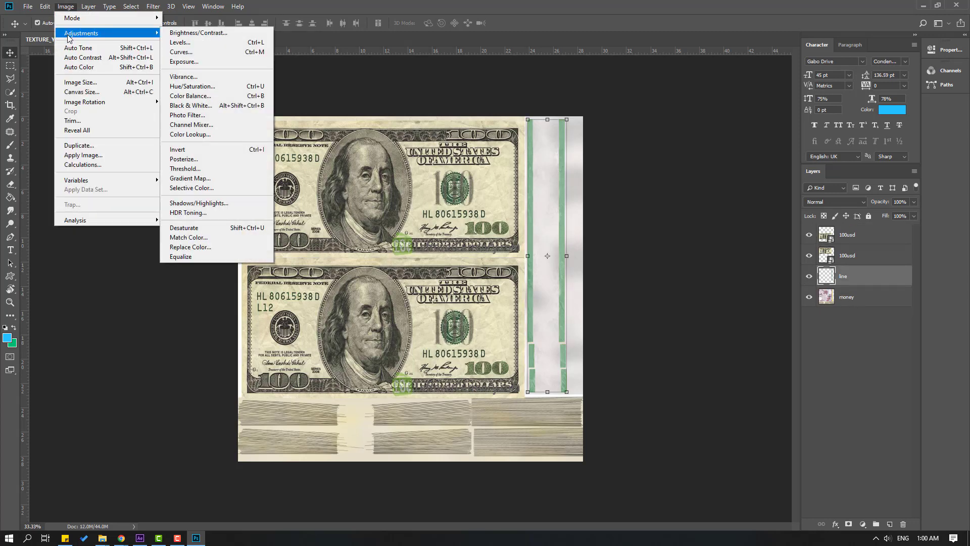
pyautogui.click(204, 87)
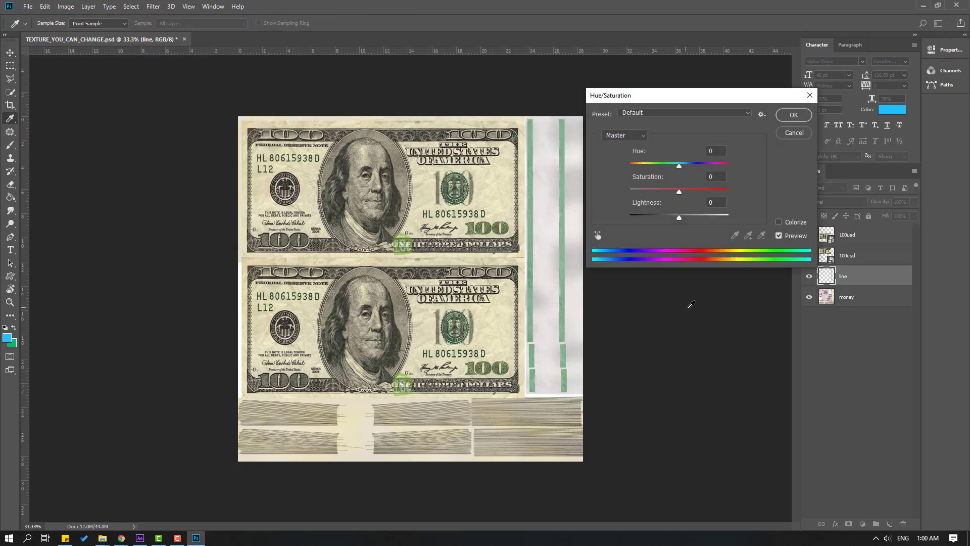
pyautogui.click(778, 222)
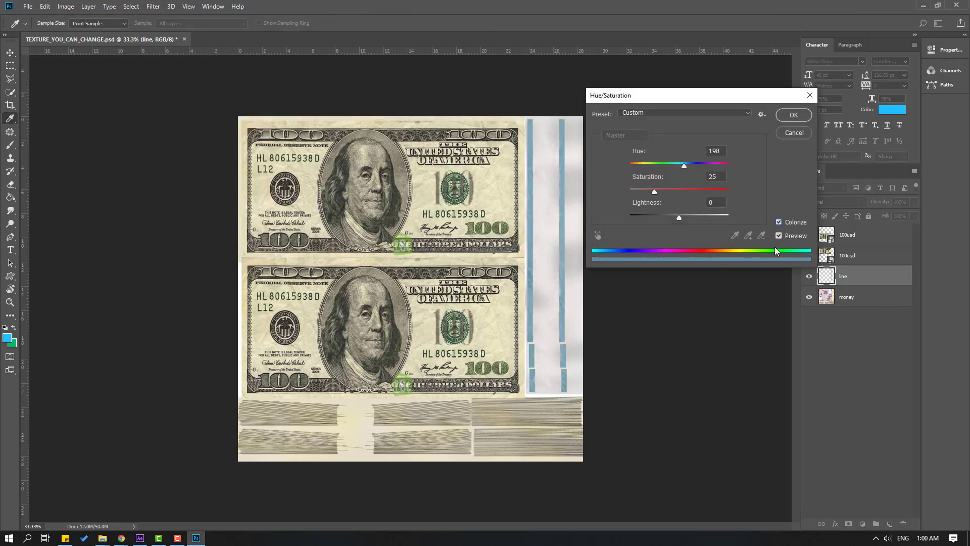
pyautogui.moveTo(685, 170); pyautogui.dragTo(653, 181)
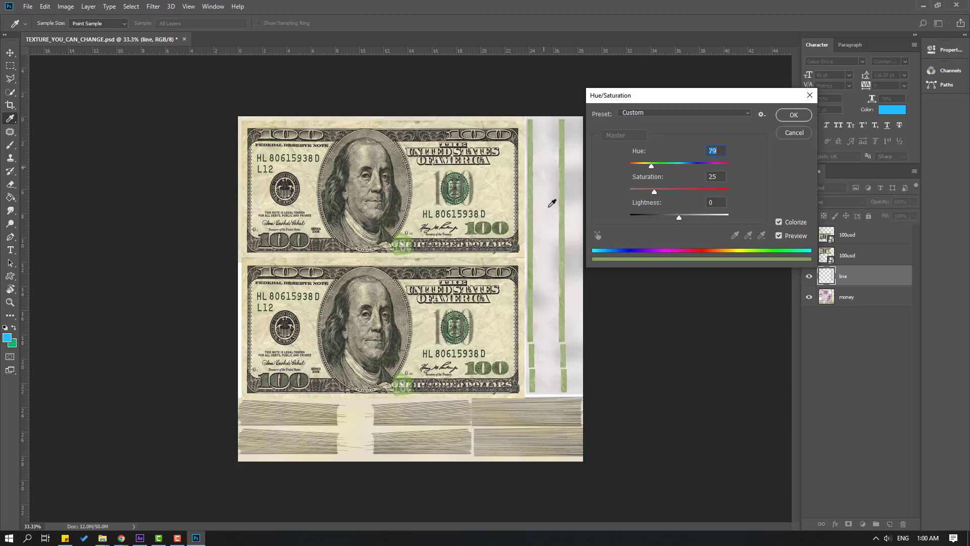
pyautogui.click(794, 116)
pyautogui.click(192, 489)
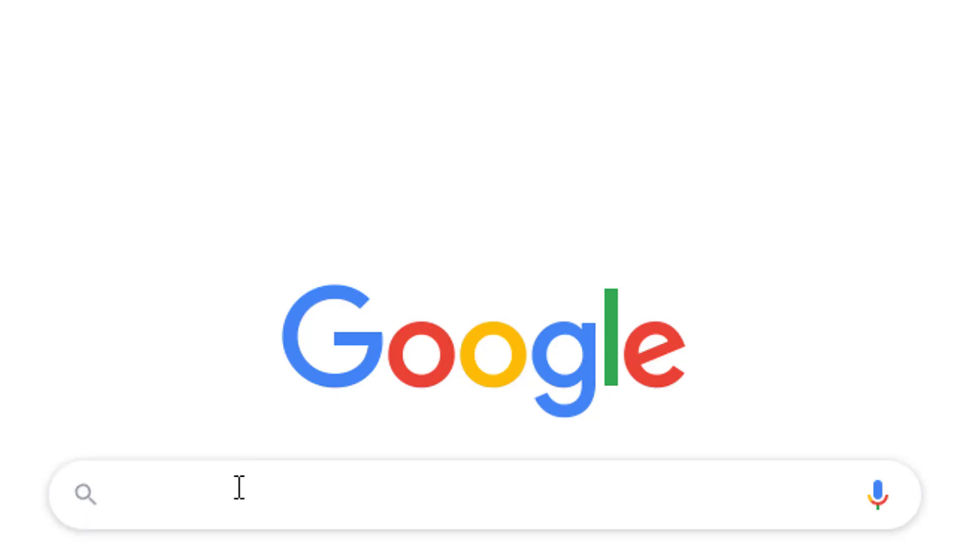
pyautogui.click(239, 487)
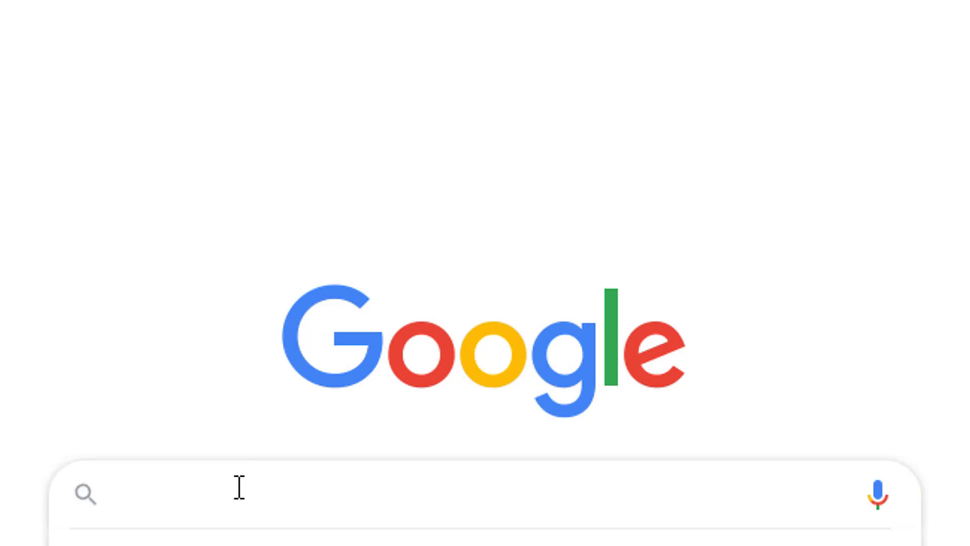
# - Search Google Images for '1 usd' and copy the Wikipedia one-dollar bill image
pyautogui.write('1')
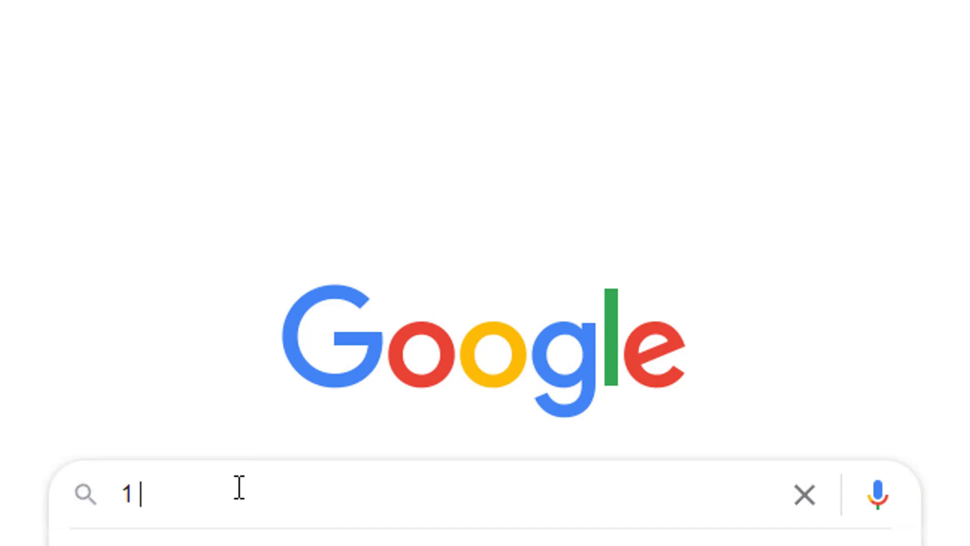
pyautogui.write(' usd')
pyautogui.press('Return')
pyautogui.click(210, 155)
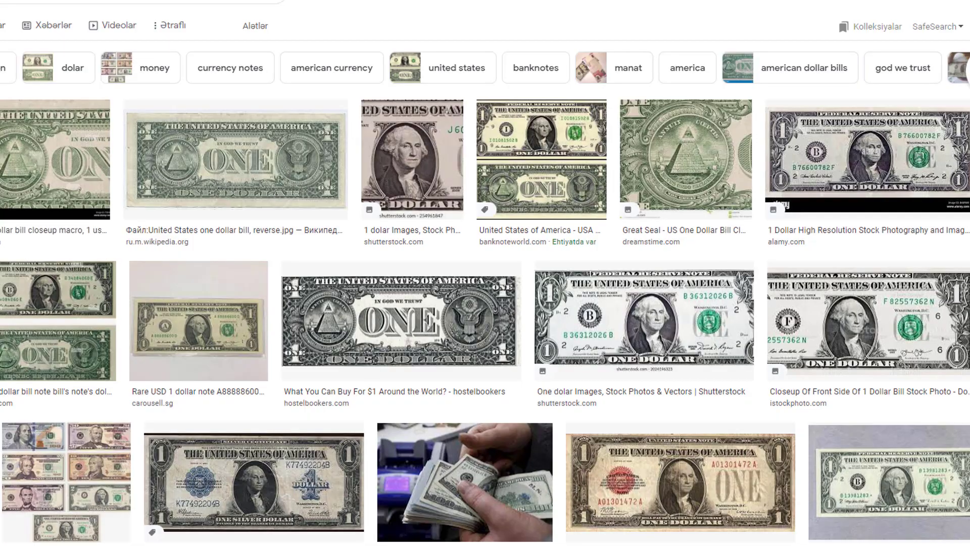
pyautogui.click(378, 249)
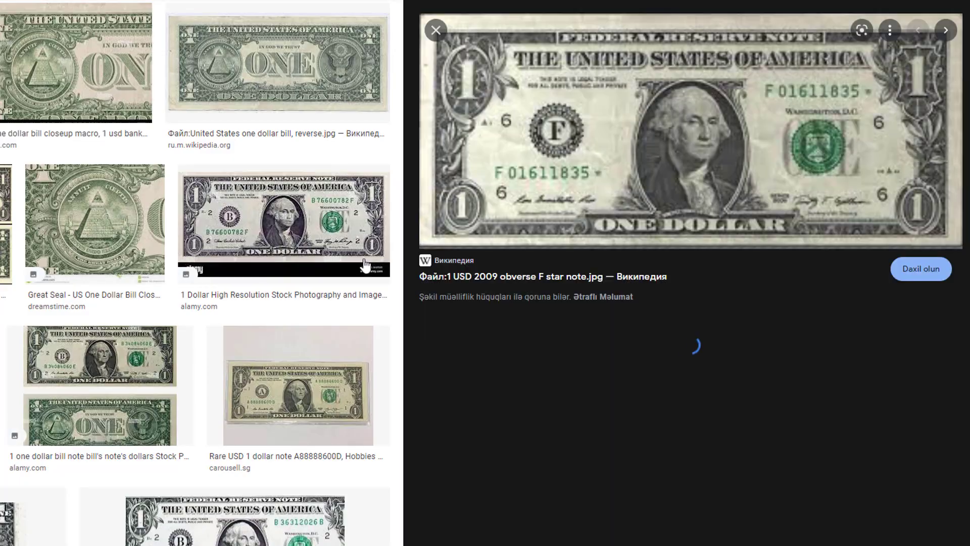
pyautogui.rightClick(585, 130)
pyautogui.click(639, 278)
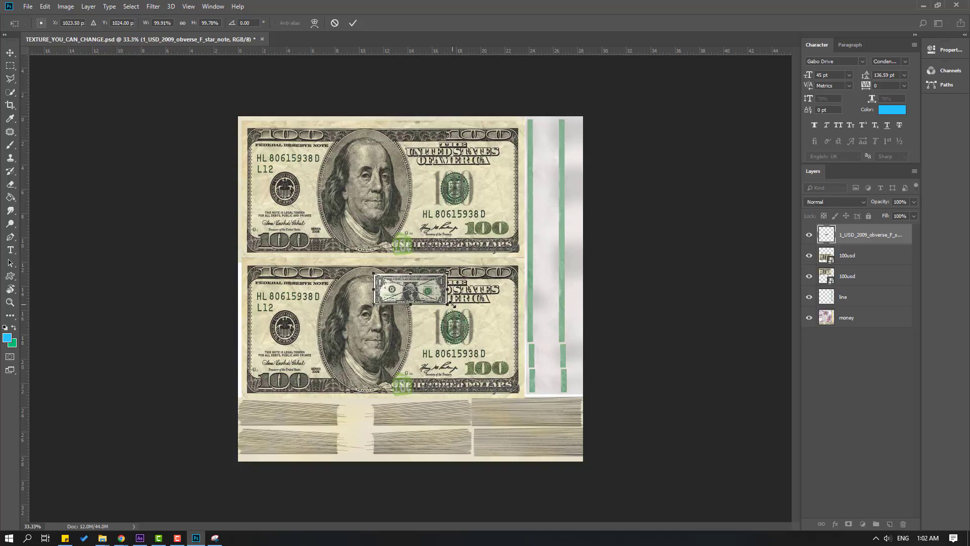
# - Scale and position the pasted one-dollar bill to cover the top $100 bill
pyautogui.moveTo(448, 304); pyautogui.dragTo(671, 399)
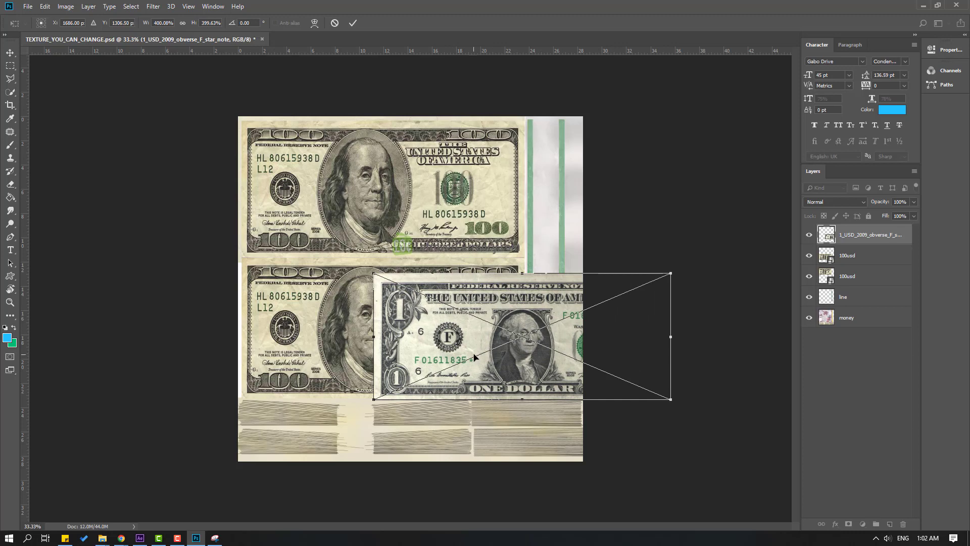
pyautogui.press('Return')
pyautogui.moveTo(433, 335); pyautogui.dragTo(302, 184)
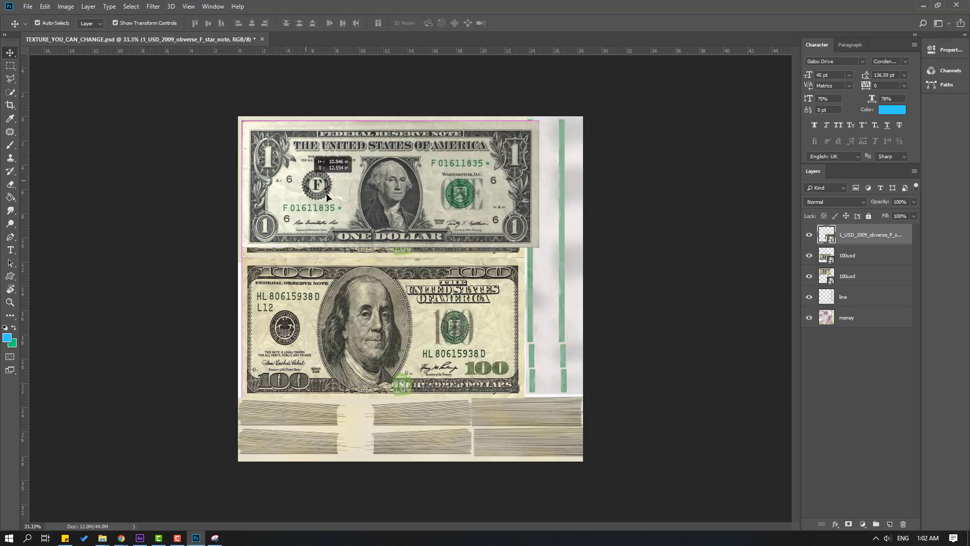
pyautogui.moveTo(536, 250); pyautogui.dragTo(521, 258)
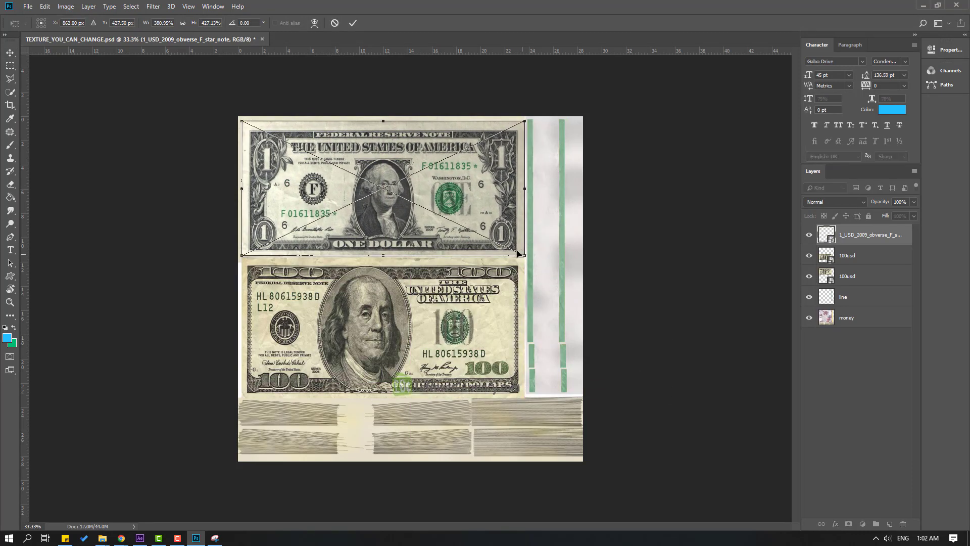
pyautogui.press('Return')
pyautogui.hotkey('ctrl', '+')
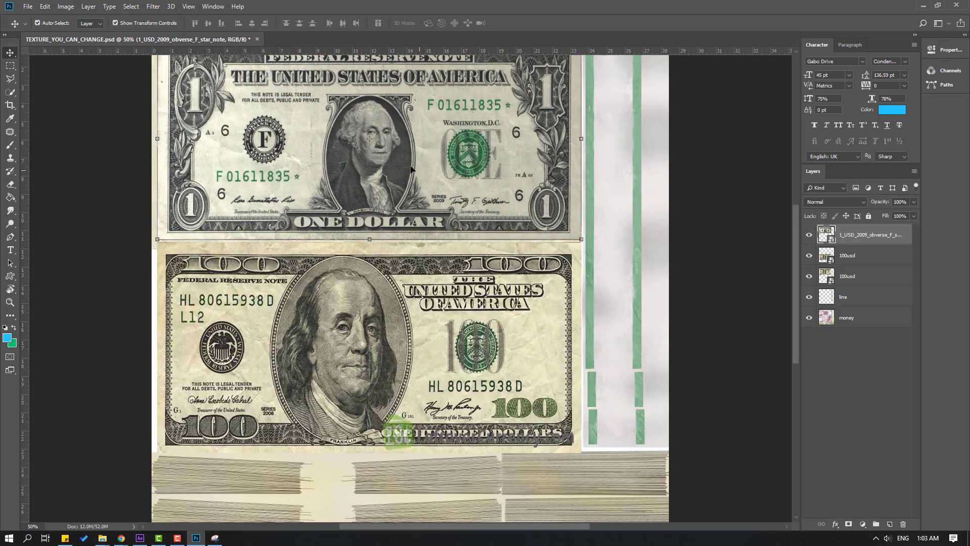
# - Duplicate the one-dollar bill below and scale it over the second $100 bill
pyautogui.moveTo(384, 143); pyautogui.dragTo(380, 316)
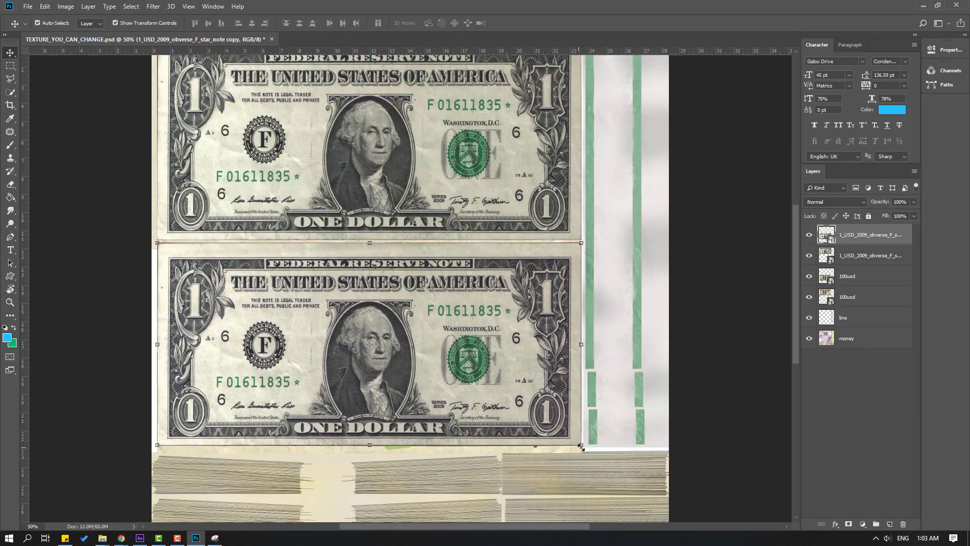
pyautogui.moveTo(581, 447)
pyautogui.mouseDown()
pyautogui.moveTo(581, 391)
pyautogui.moveTo(581, 452)
pyautogui.mouseUp()
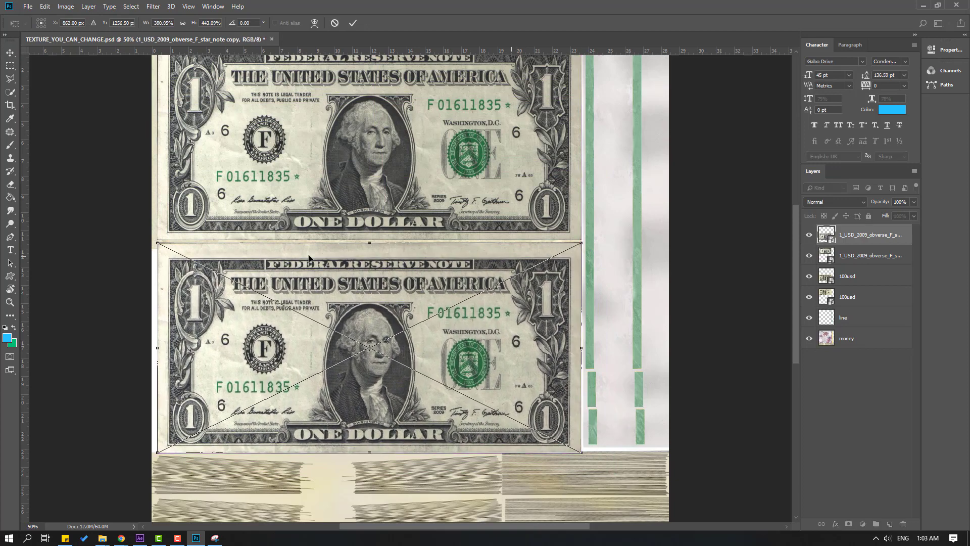
pyautogui.moveTo(372, 244); pyautogui.dragTo(369, 242)
pyautogui.press('Return')
pyautogui.click(773, 303)
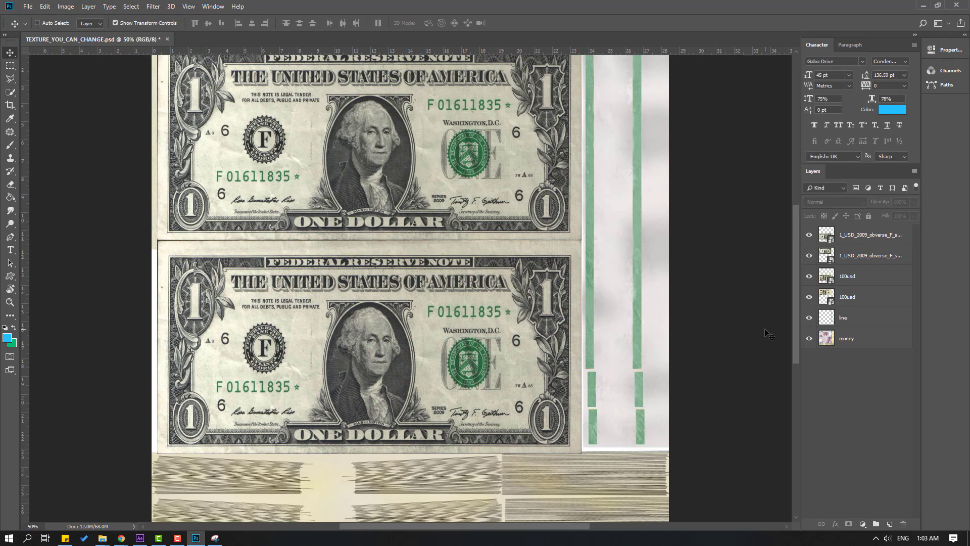
pyautogui.hotkey('ctrl', '-')
# - Save the texture as JPEG 'new_texture' in the Texture folder, accepting the quality settings
pyautogui.click(28, 6)
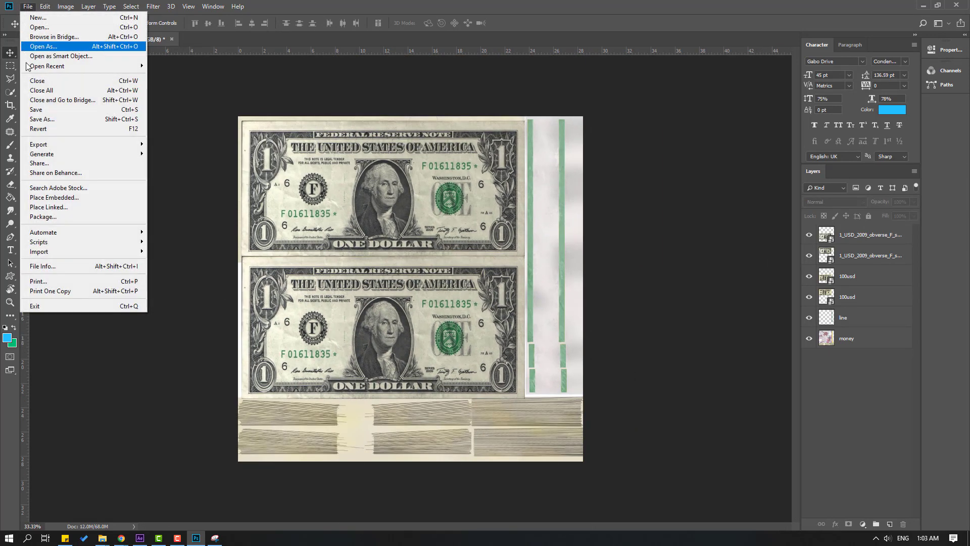
pyautogui.click(70, 122)
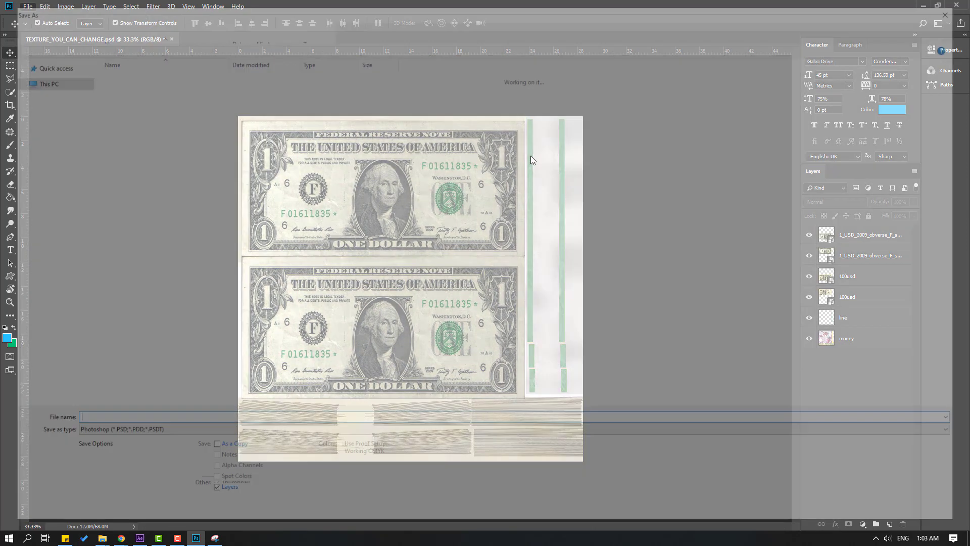
pyautogui.write('new_te')
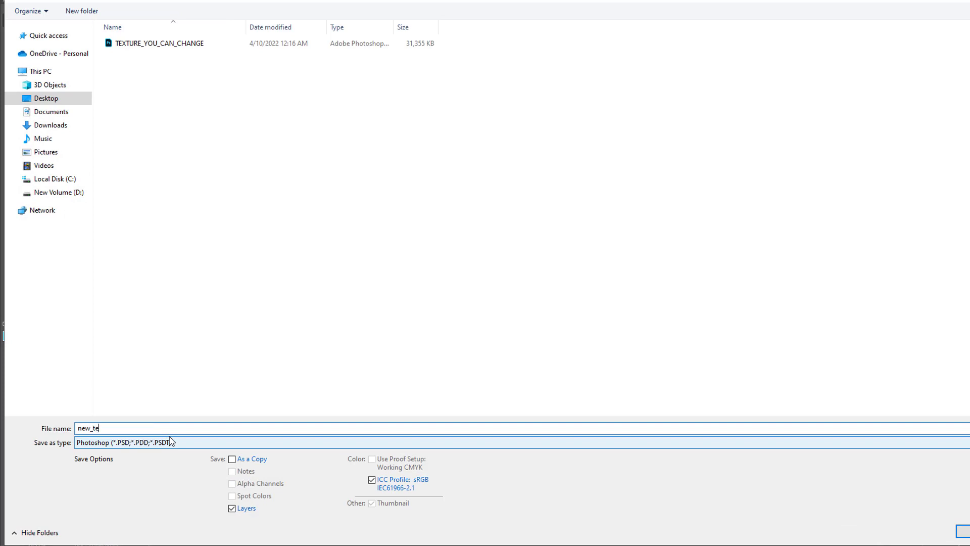
pyautogui.write('xture')
pyautogui.click(144, 442)
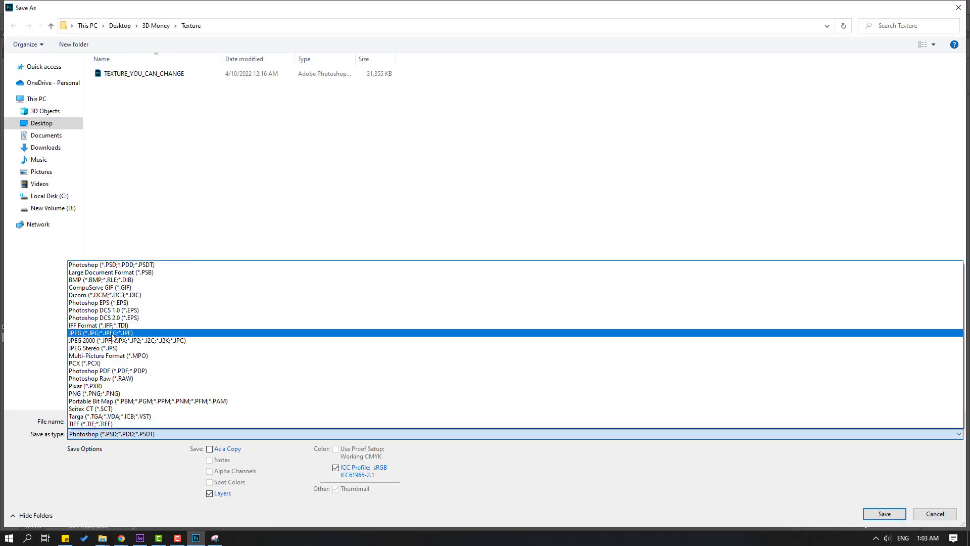
pyautogui.click(112, 333)
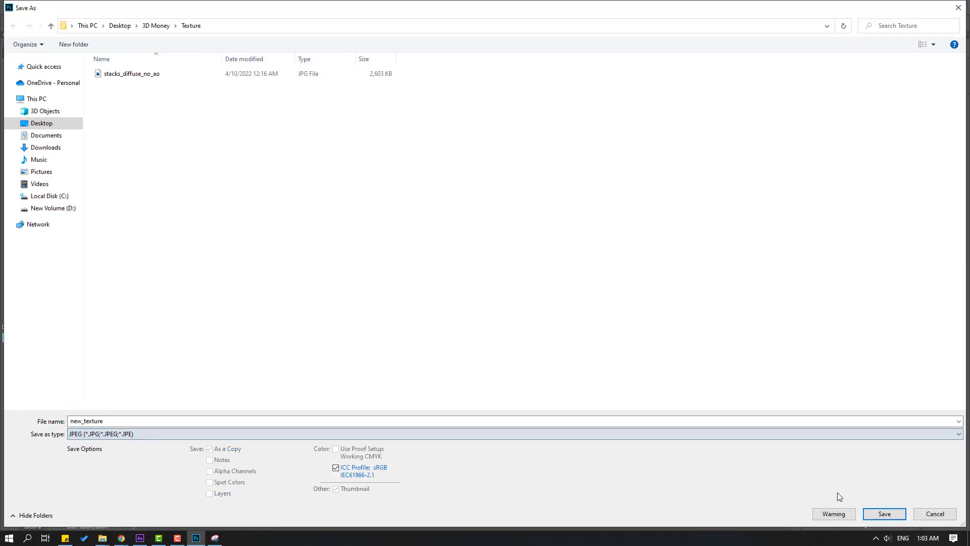
pyautogui.click(885, 513)
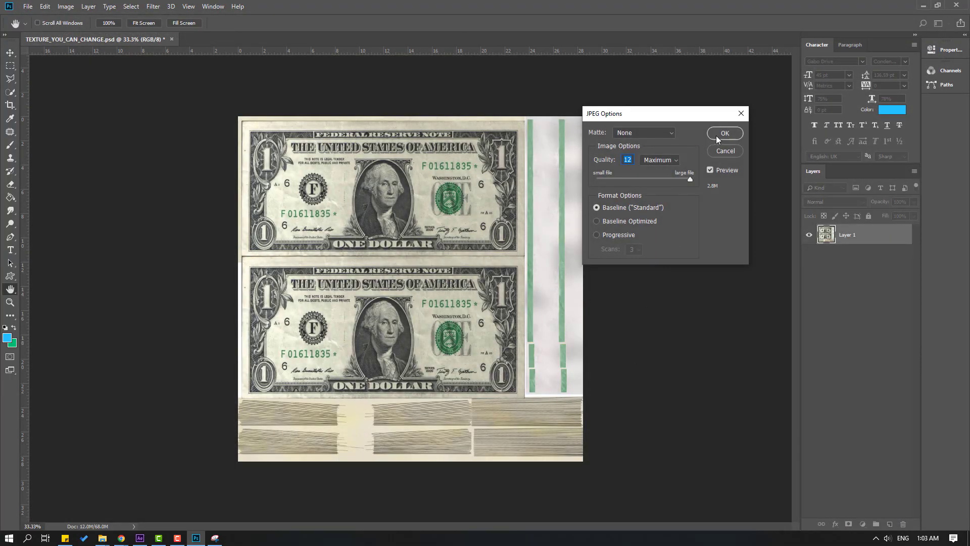
pyautogui.click(716, 136)
# - Switch back to After Effects
pyautogui.click(140, 538)
pyautogui.click(139, 539)
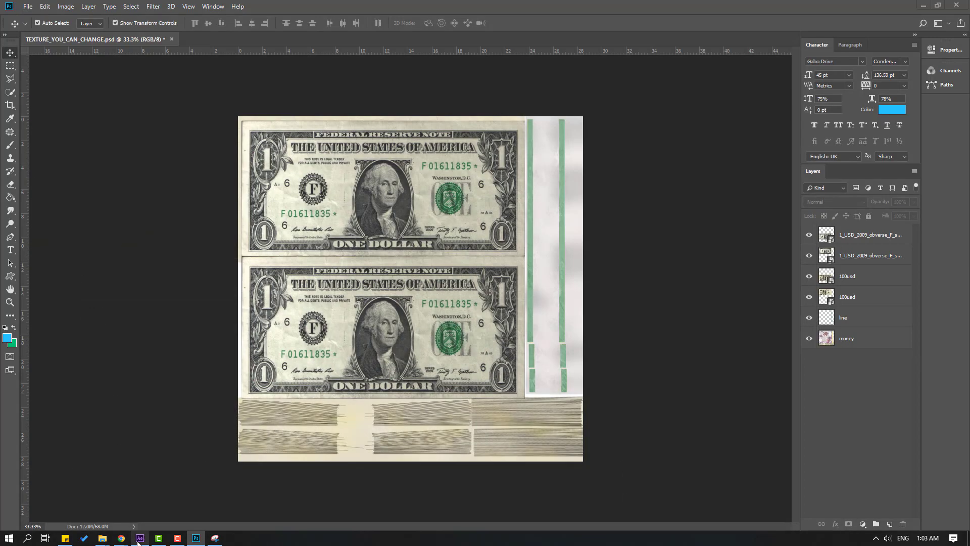
pyautogui.click(139, 539)
# - Create a new Default scene material in Element 3D and apply it to the money stack
pyautogui.click(75, 105)
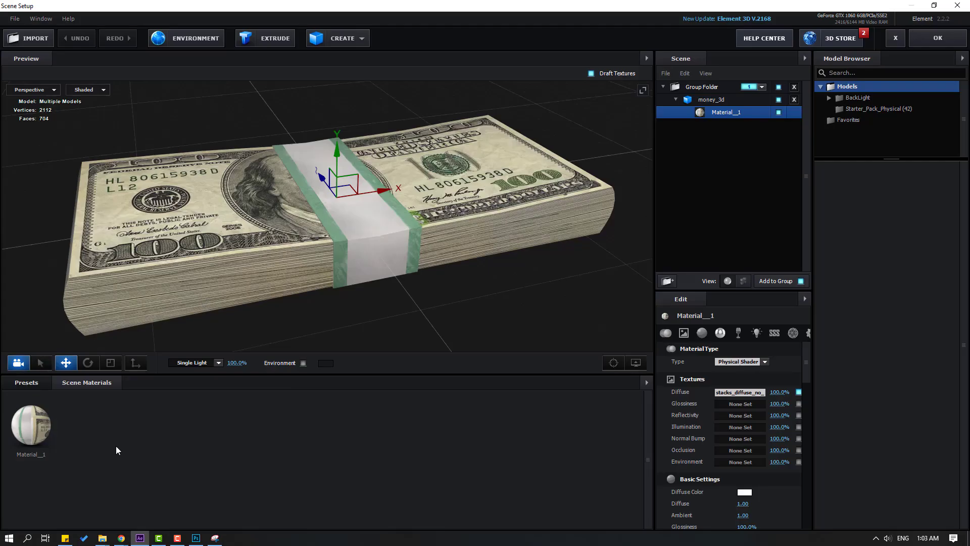
pyautogui.rightClick(114, 427)
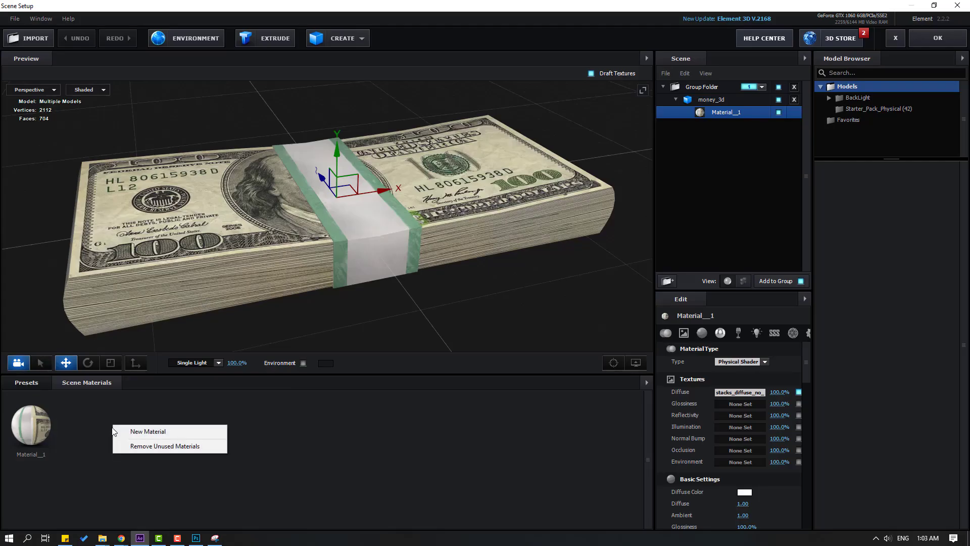
pyautogui.click(151, 431)
pyautogui.moveTo(92, 427); pyautogui.dragTo(228, 189)
# - Load new_texture from the Texture folder as the Default material's diffuse texture
pyautogui.click(718, 112)
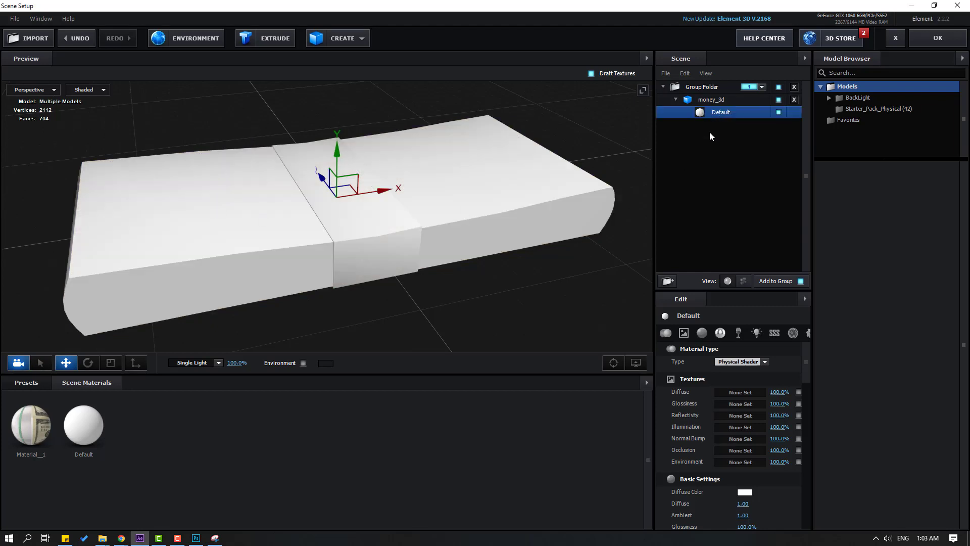
pyautogui.click(736, 392)
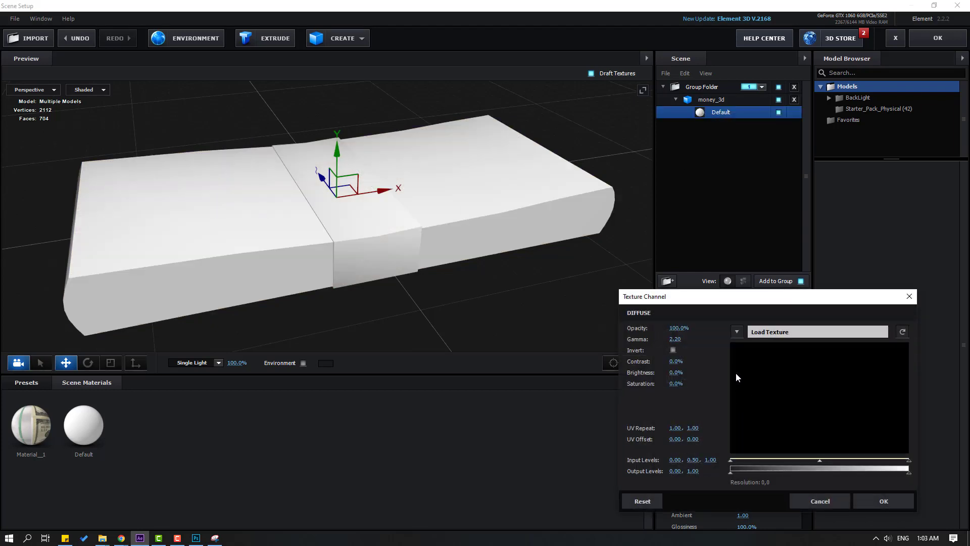
pyautogui.click(784, 332)
pyautogui.doubleClick(611, 245)
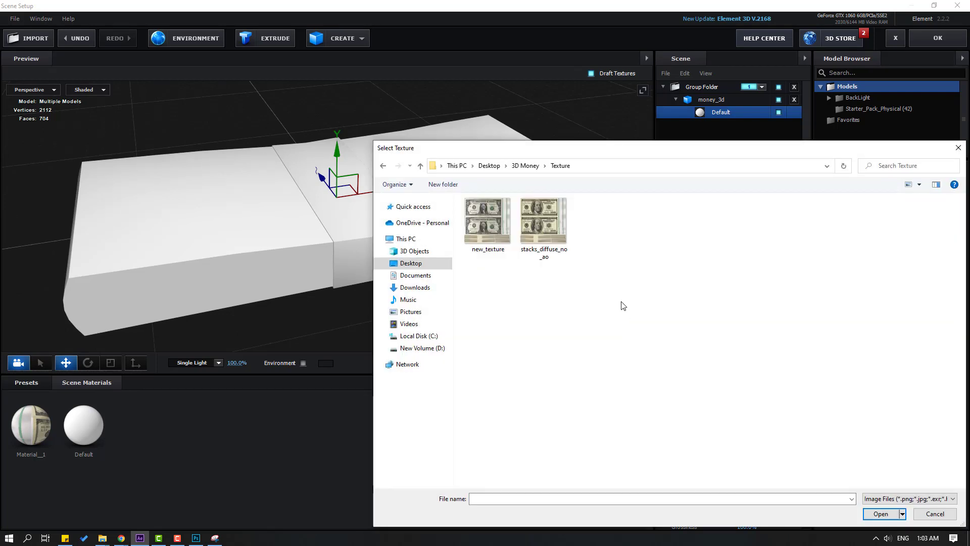
pyautogui.click(493, 252)
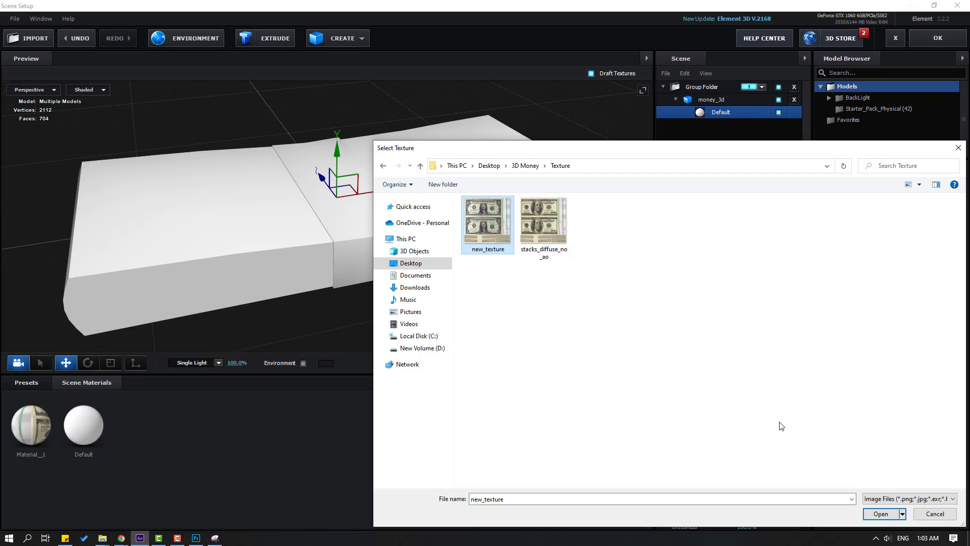
pyautogui.click(873, 519)
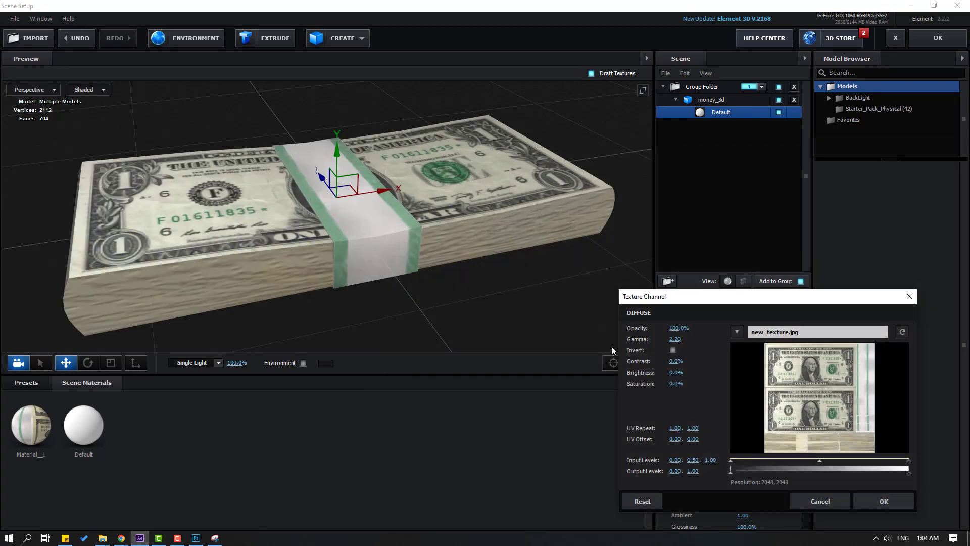
pyautogui.click(890, 501)
# - Compare Material_1 against Default, keep the $1 Default material, and preview the falling money
pyautogui.moveTo(446, 247); pyautogui.dragTo(281, 251)
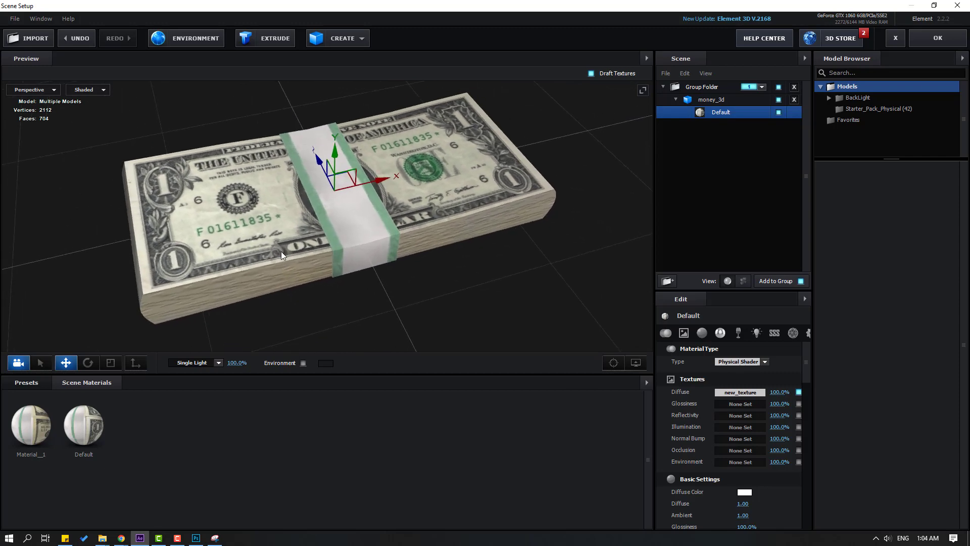
pyautogui.moveTo(59, 397); pyautogui.dragTo(193, 295)
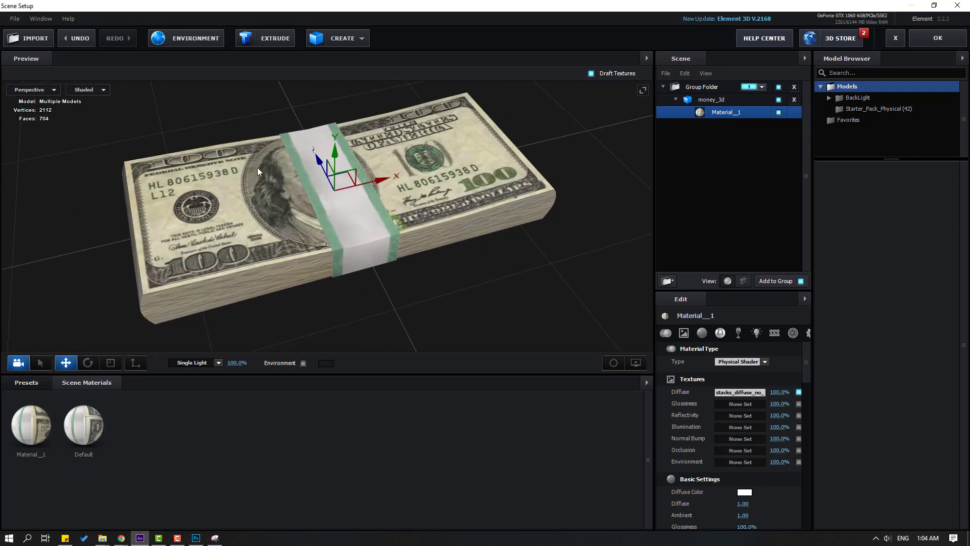
pyautogui.moveTo(83, 435); pyautogui.dragTo(194, 207)
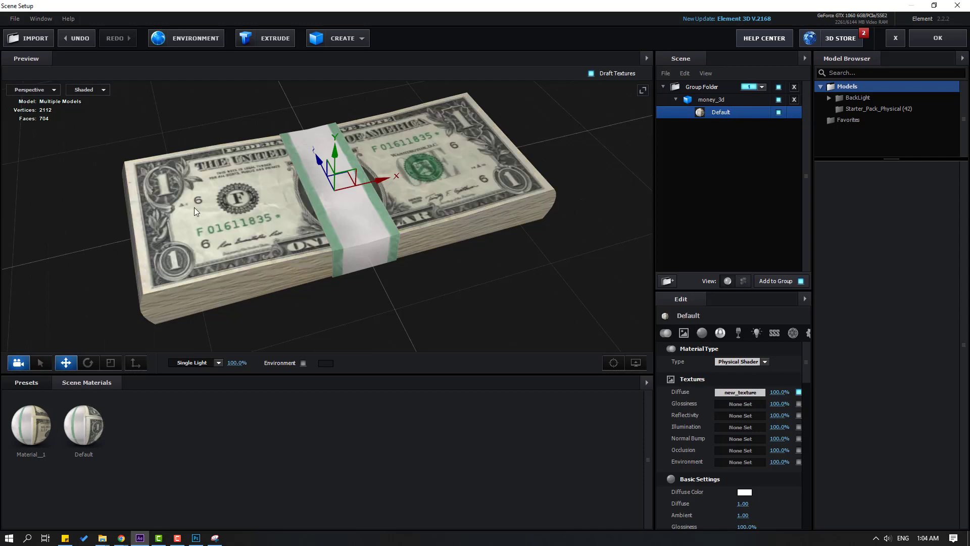
pyautogui.click(934, 42)
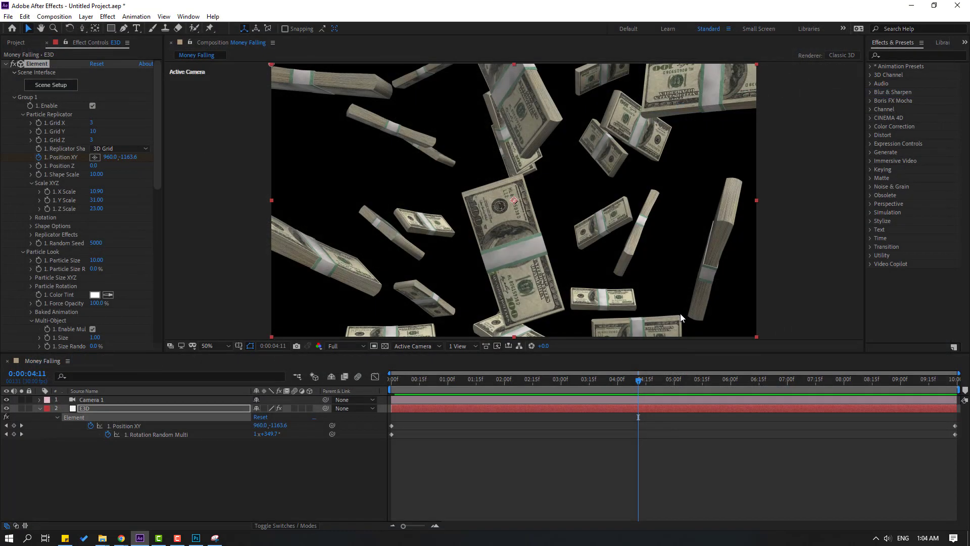
pyautogui.moveTo(626, 384); pyautogui.dragTo(782, 393)
pyautogui.press('space')
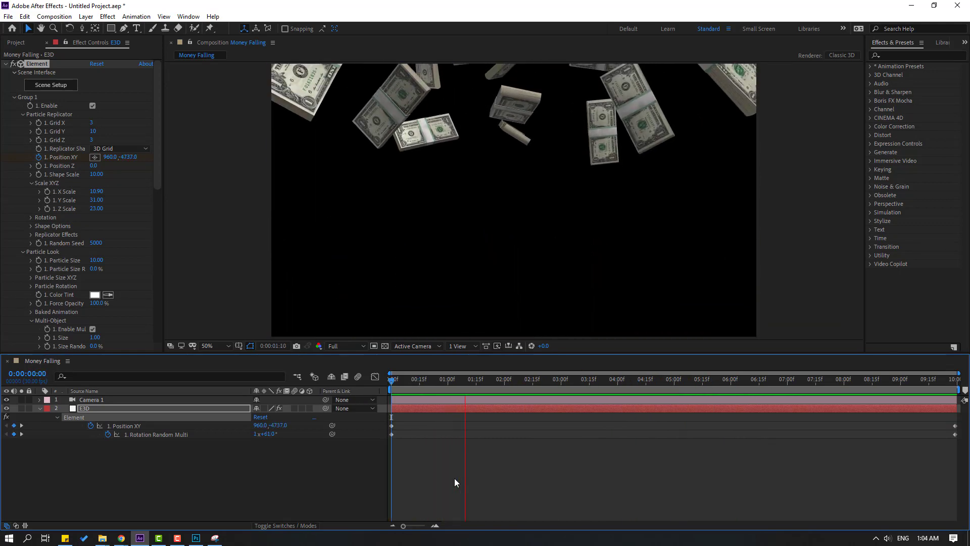